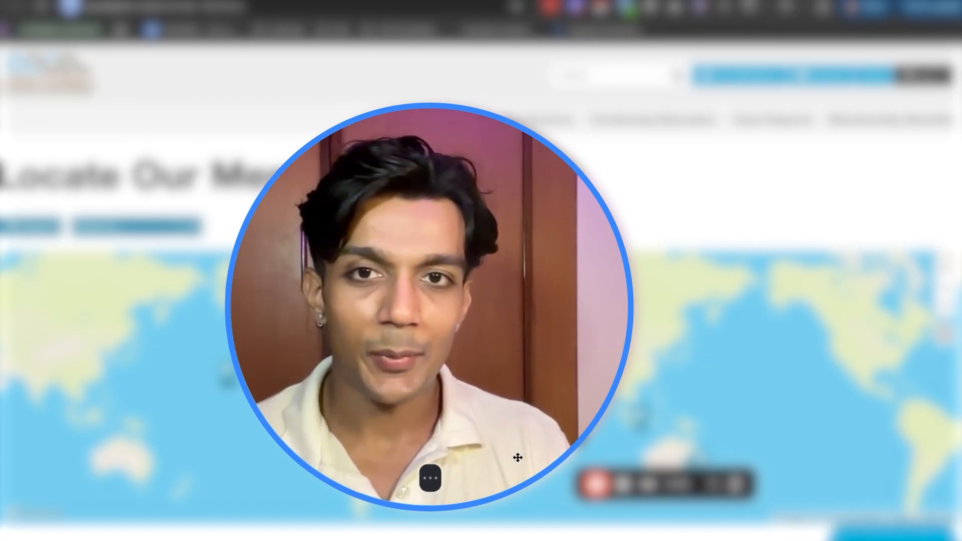
- Look through the American Academy of Clear Aligners member directory, including its map and the dentist listings
mouse_move(516, 416)
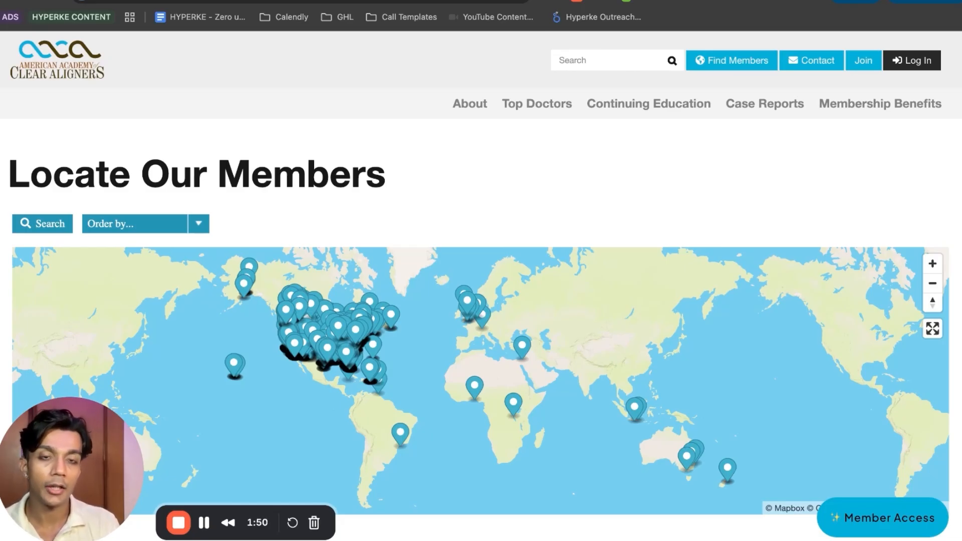
scroll(481, 330, down, 3)
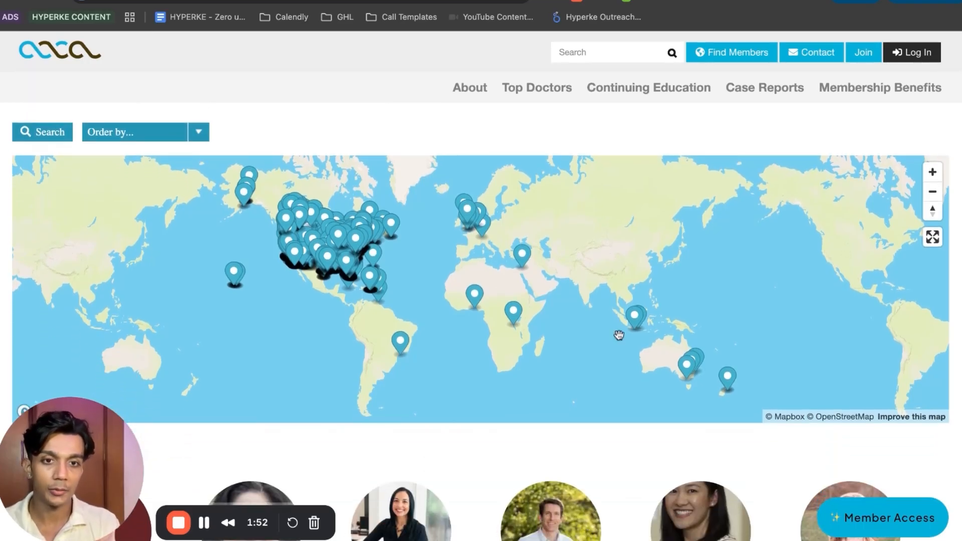
scroll(645, 475, down, 2)
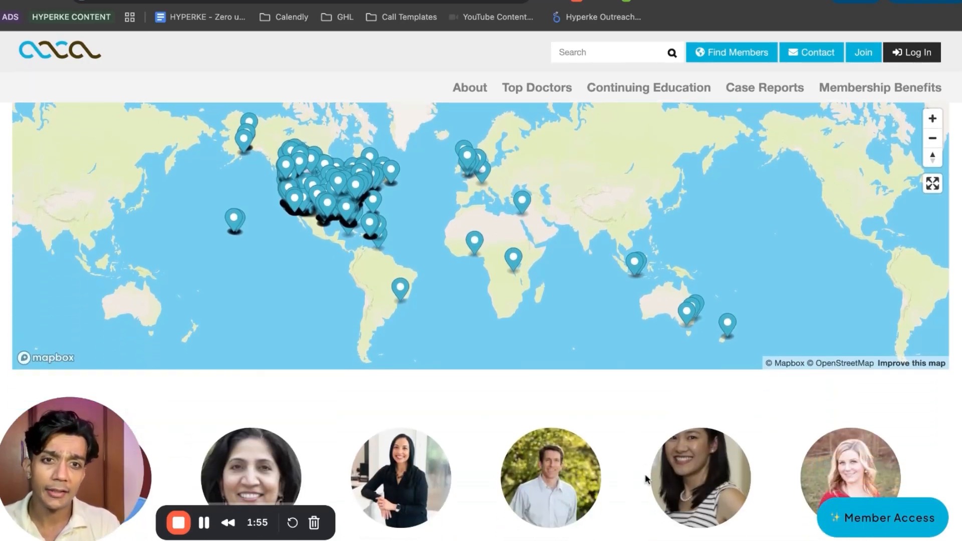
scroll(644, 474, down, 4)
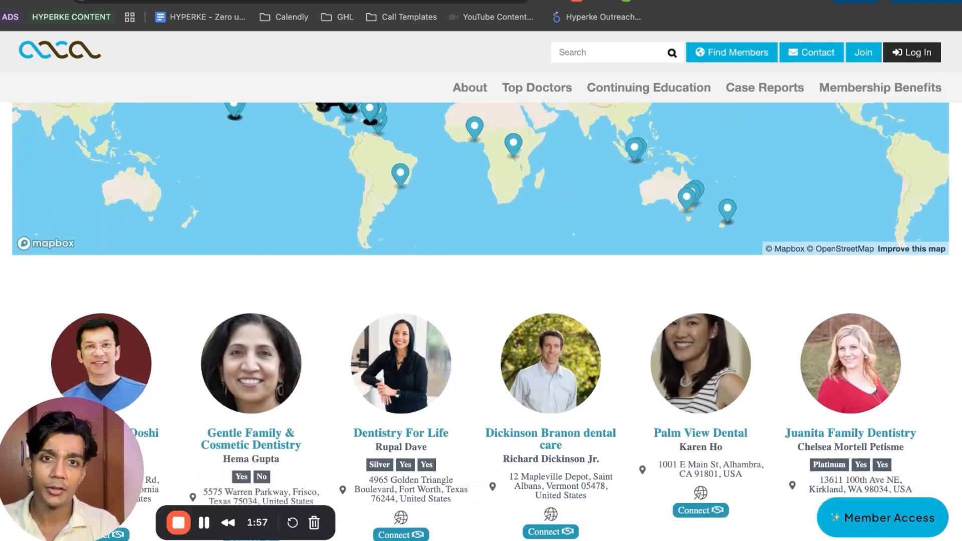
scroll(645, 474, down, 1)
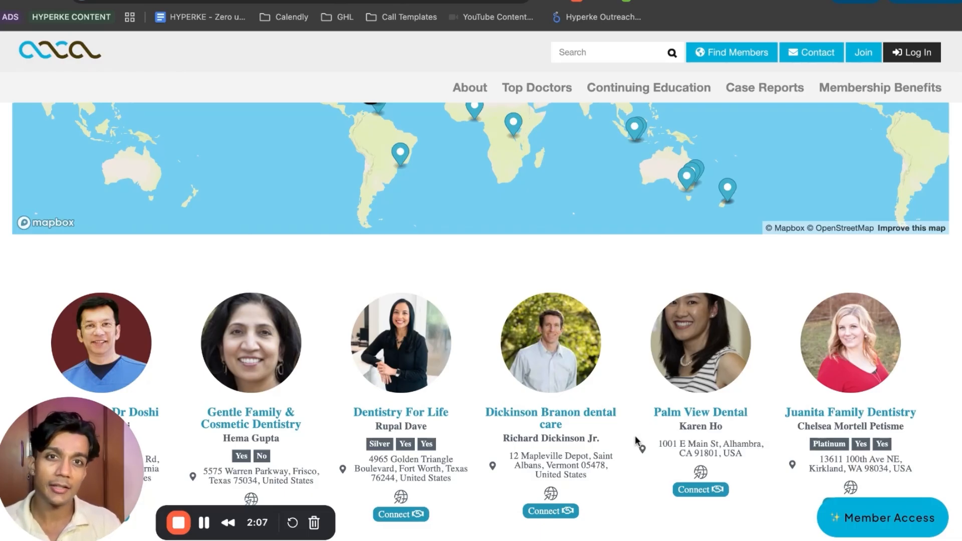
scroll(481, 270, down, 3)
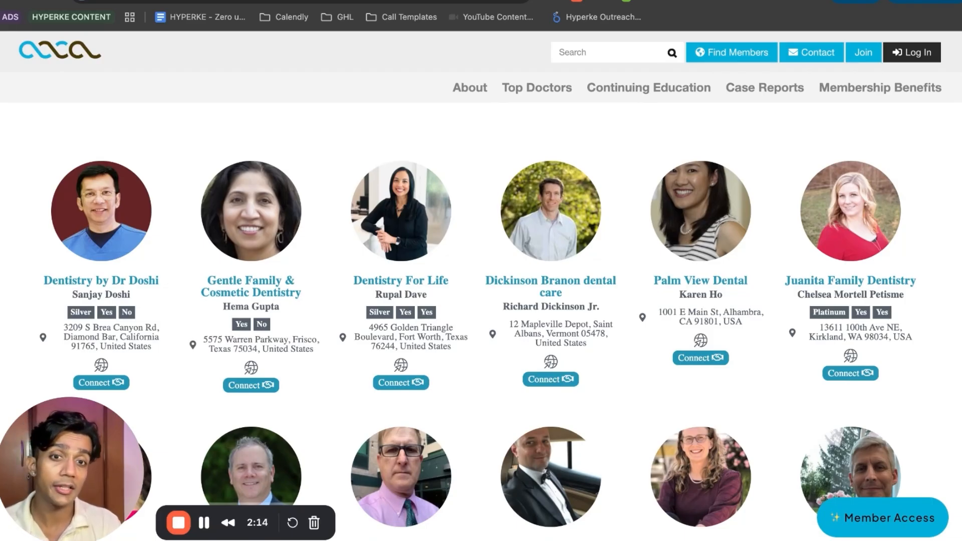
scroll(353, 317, down, 1)
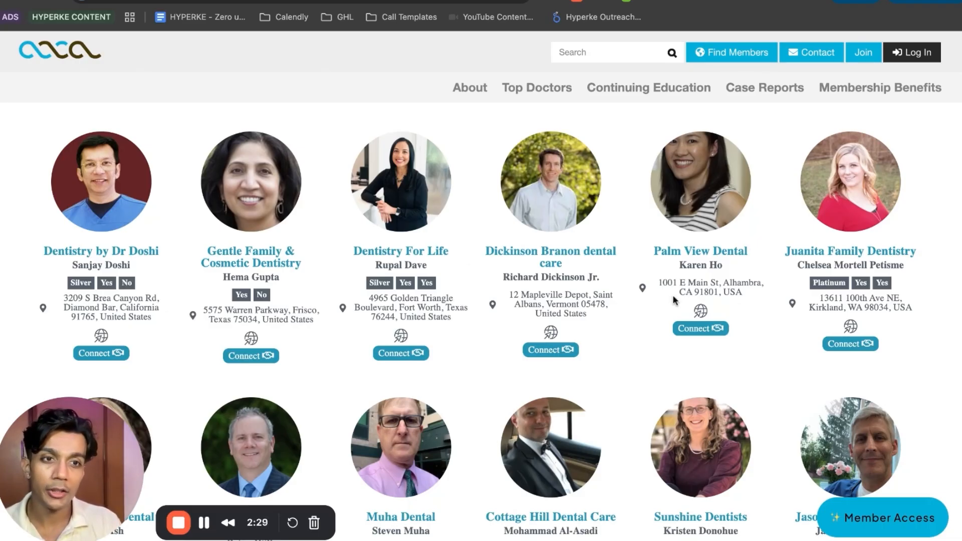
- Search the web for "instant data scraper" and open its Chrome Web Store page
key(super+t)
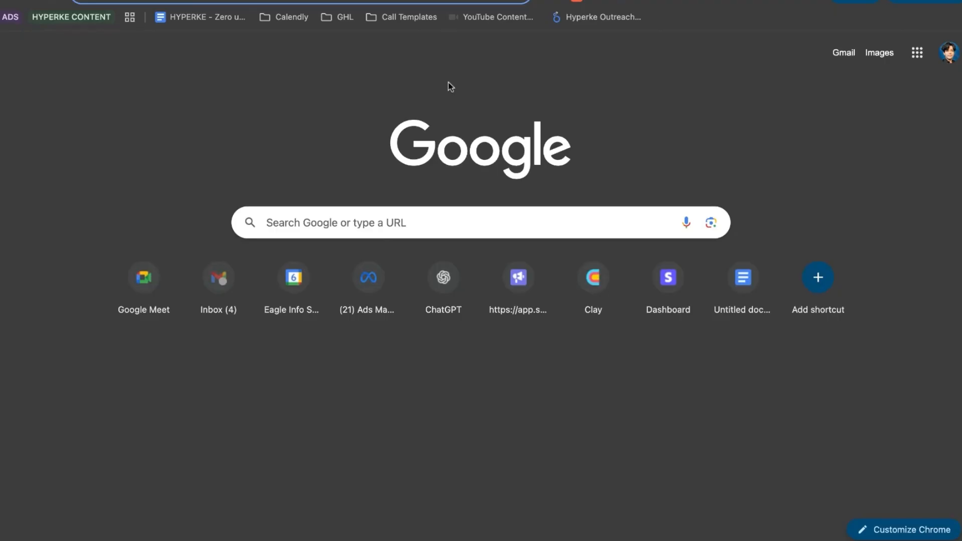
text(instant data scraper)
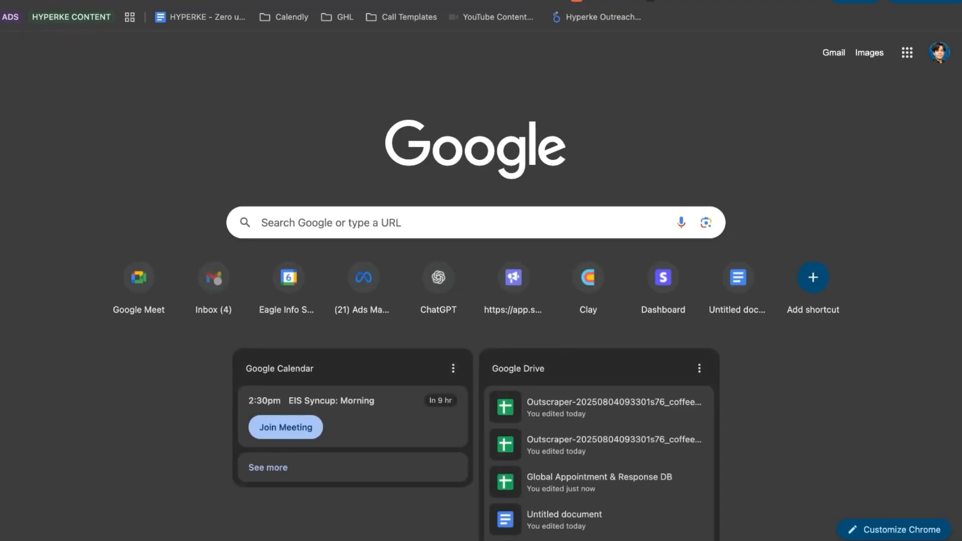
key(Return)
click(300, 166)
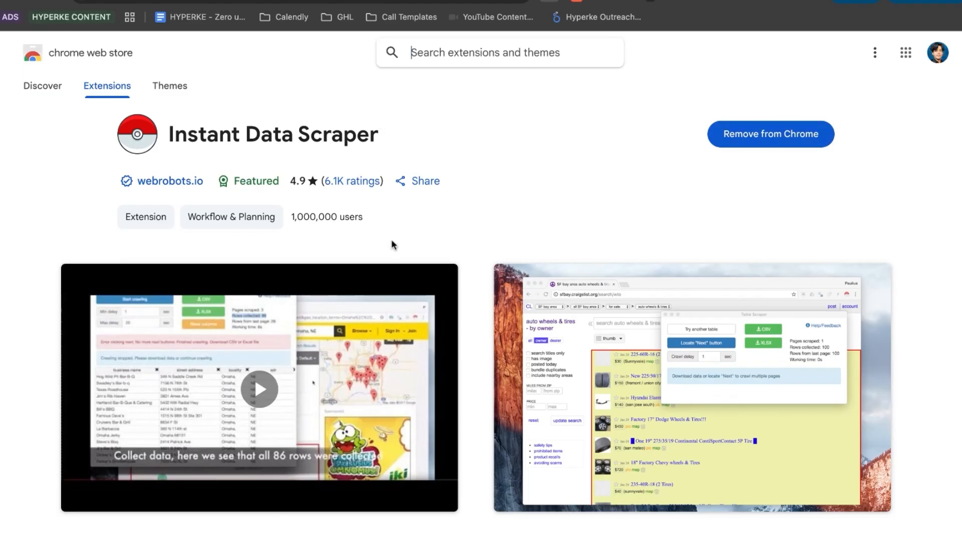
- Return to the member directory page and run Instant Data Scraper on its listings
click(597, 3)
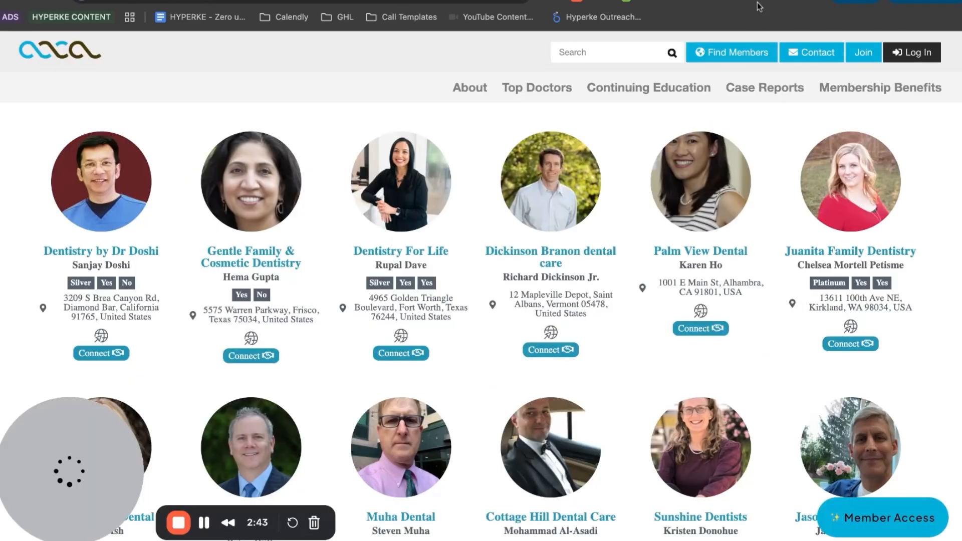
click(597, 1)
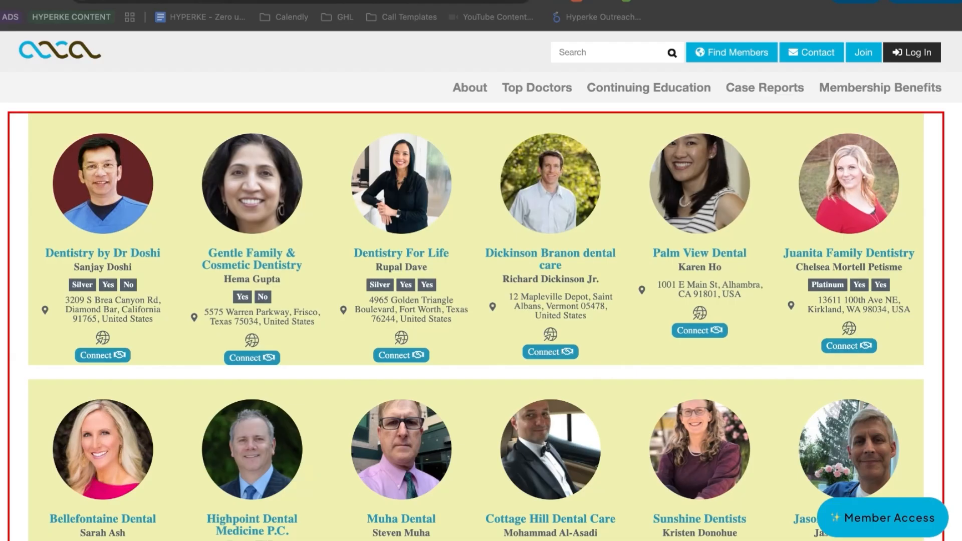
- Switch to Clay and delete the existing AACA Member Directory table from the untitled workbook
click(431, 1)
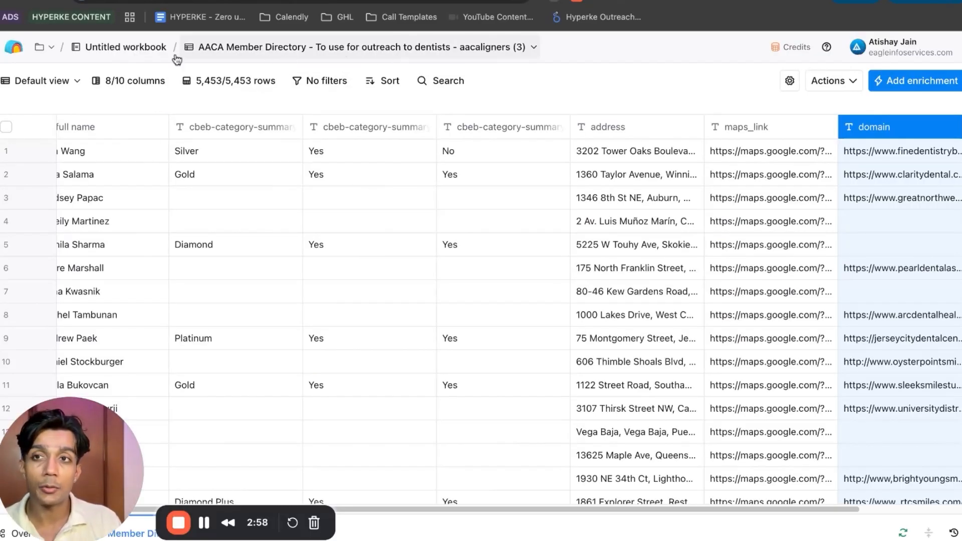
click(375, 47)
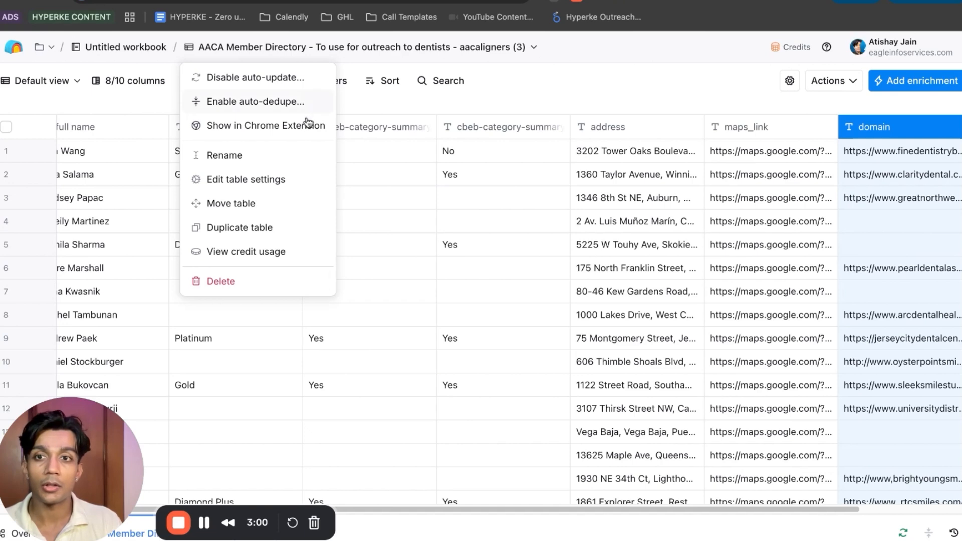
click(261, 279)
click(607, 255)
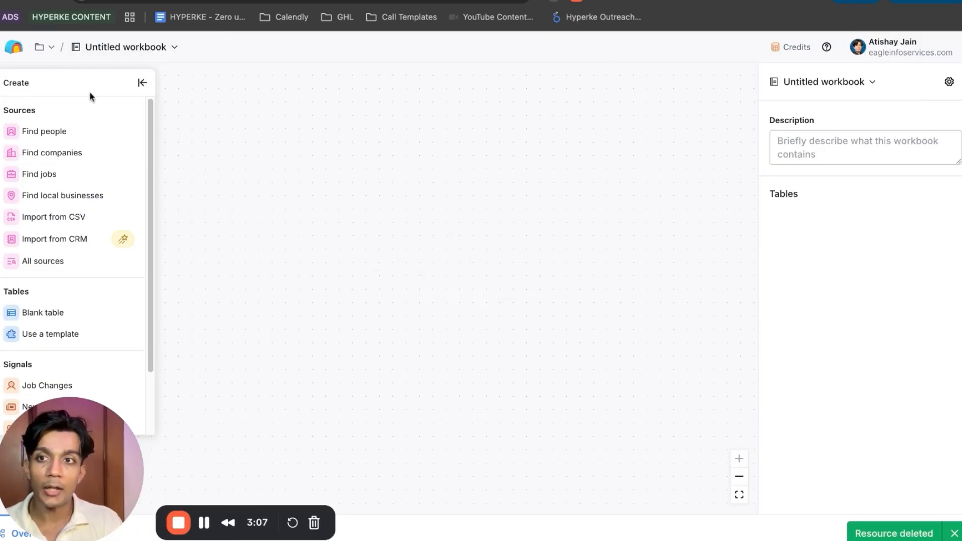
- Import the "AACA Member Directory - To use for outreach to dentists - aacaligners (3)" CSV as a new table
click(74, 217)
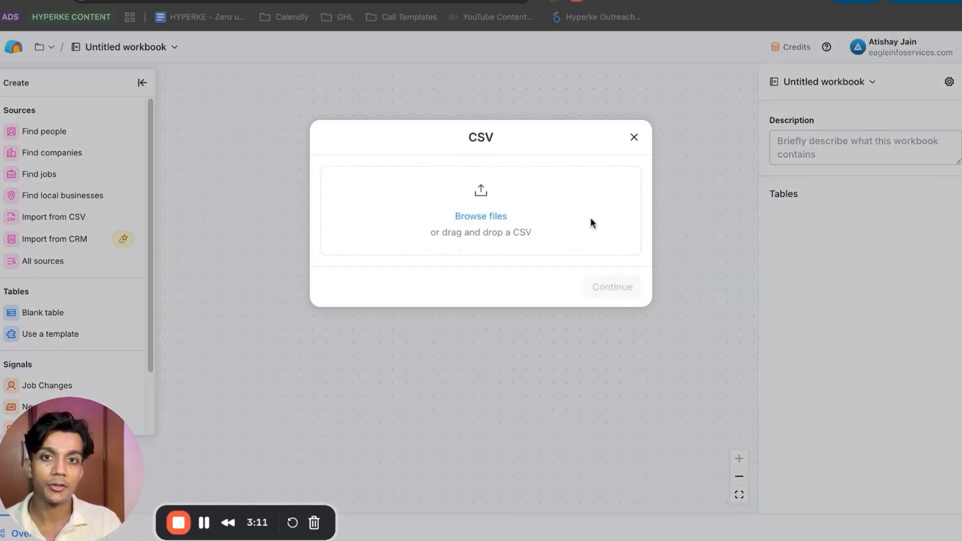
click(631, 264)
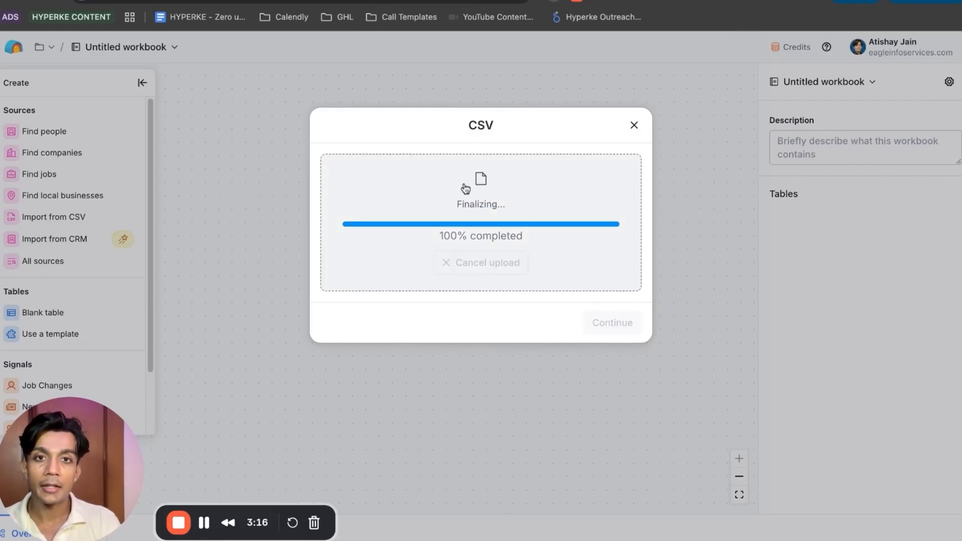
click(632, 348)
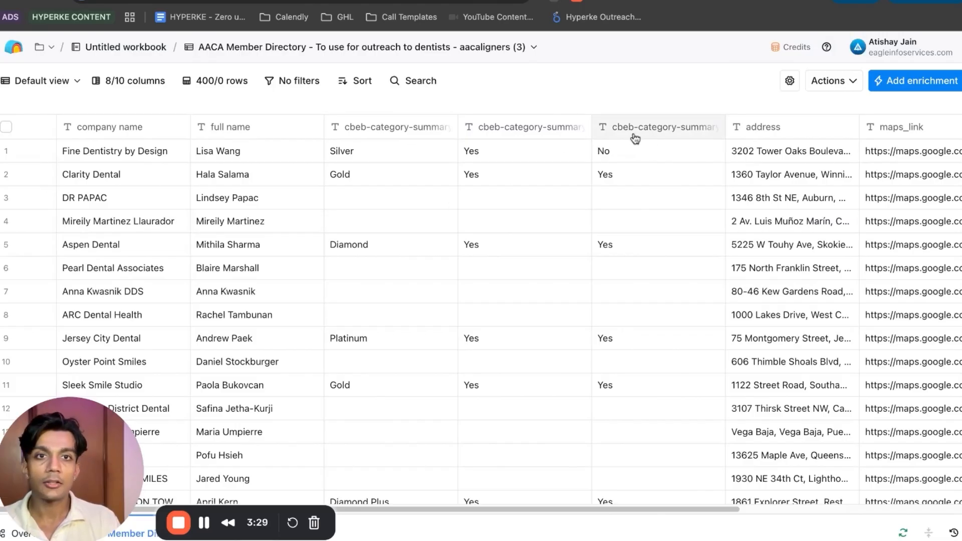
click(254, 1)
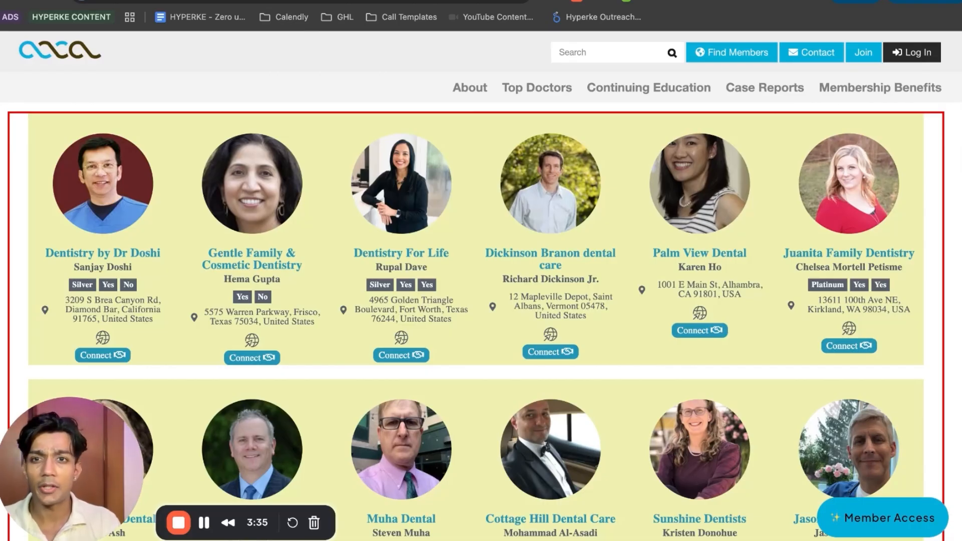
click(546, 1)
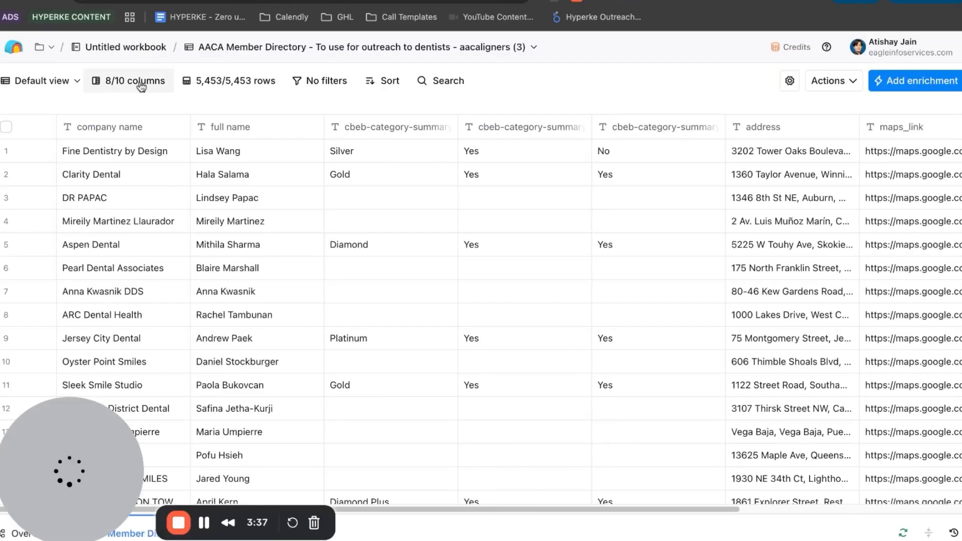
- Hide the cbeb-category-summary, cbeb-category-summary 2 and cbeb-category-summary 3 columns
click(141, 83)
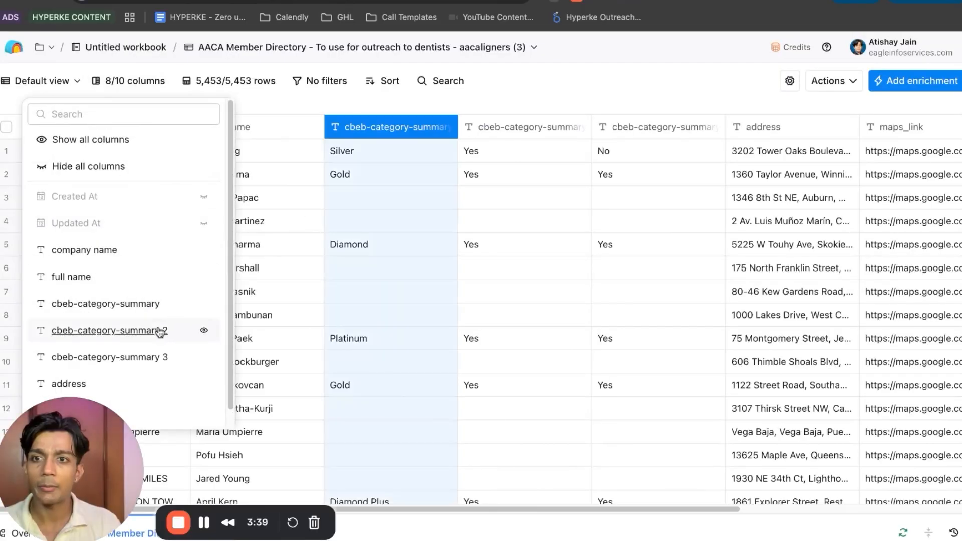
click(204, 356)
click(204, 331)
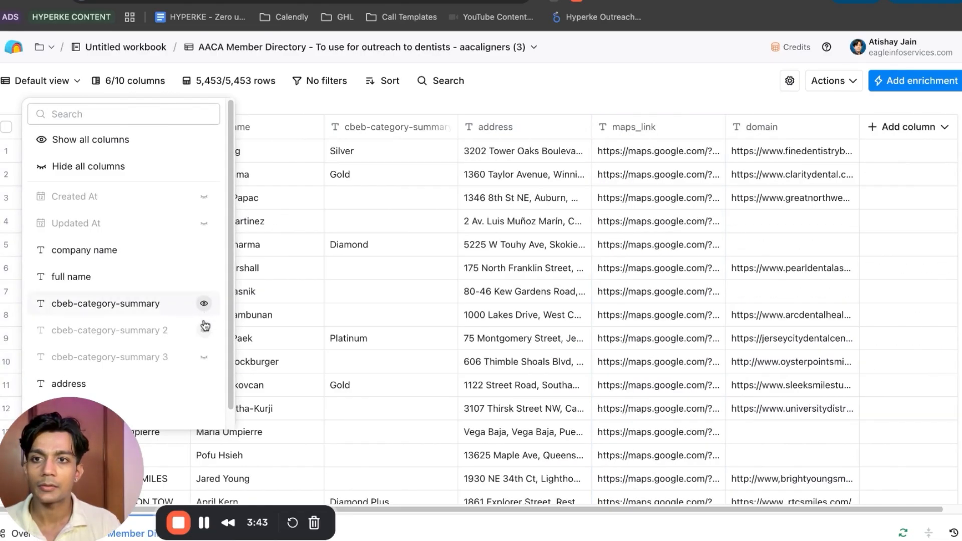
click(204, 304)
click(563, 103)
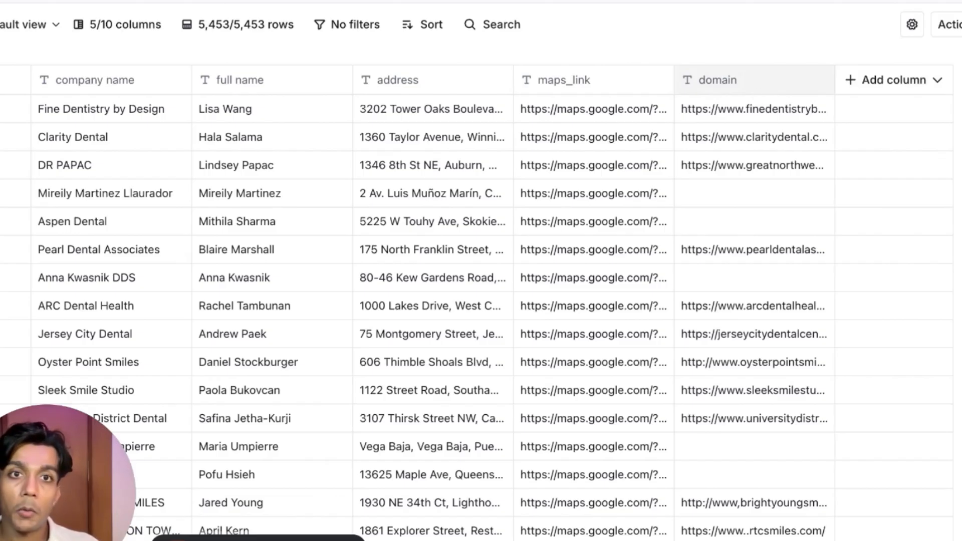
- Search the enrichments for "normalize" and choose Normalize a Domain for a new column
click(765, 110)
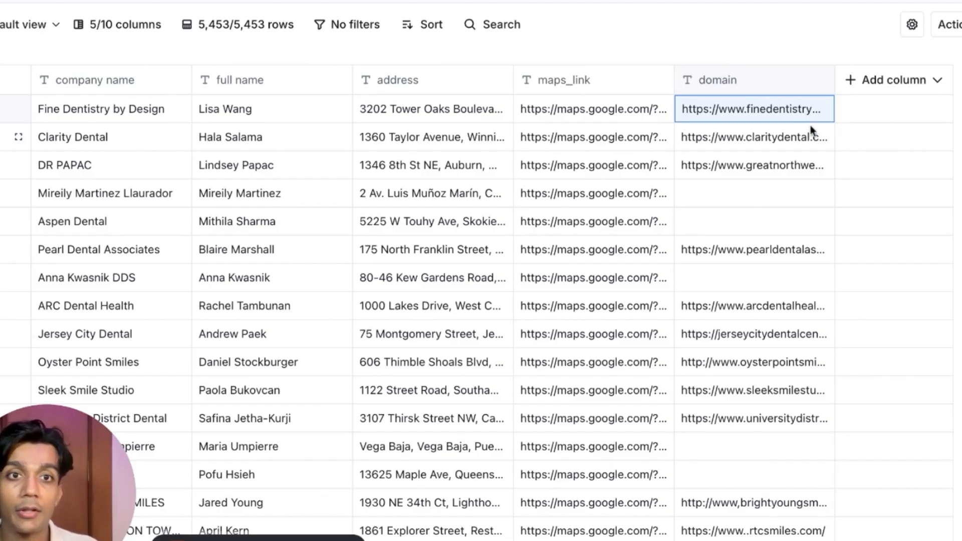
click(893, 81)
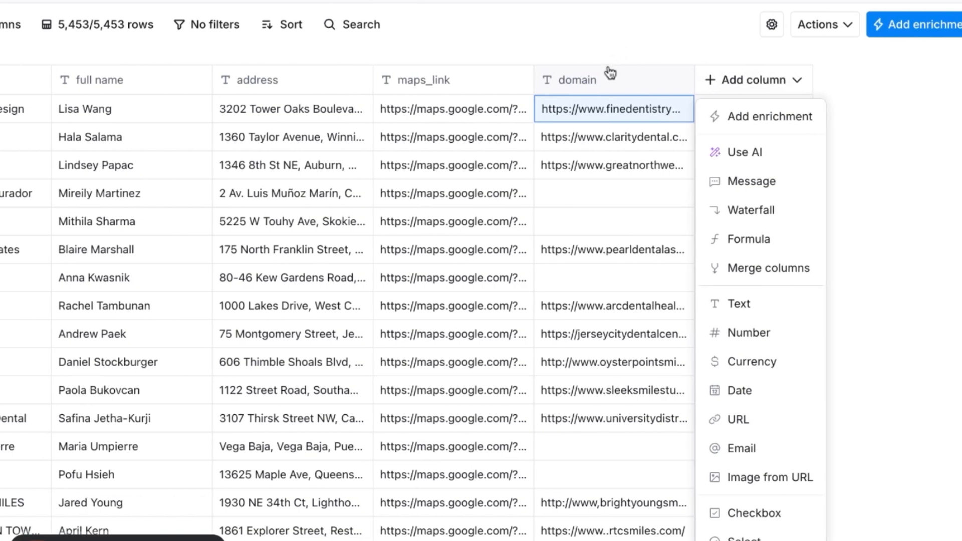
click(774, 120)
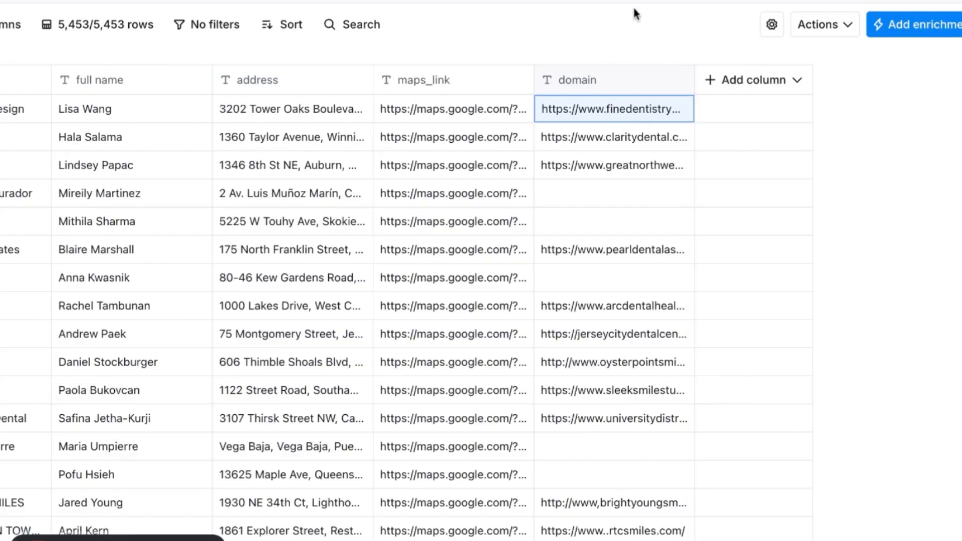
click(751, 86)
click(775, 120)
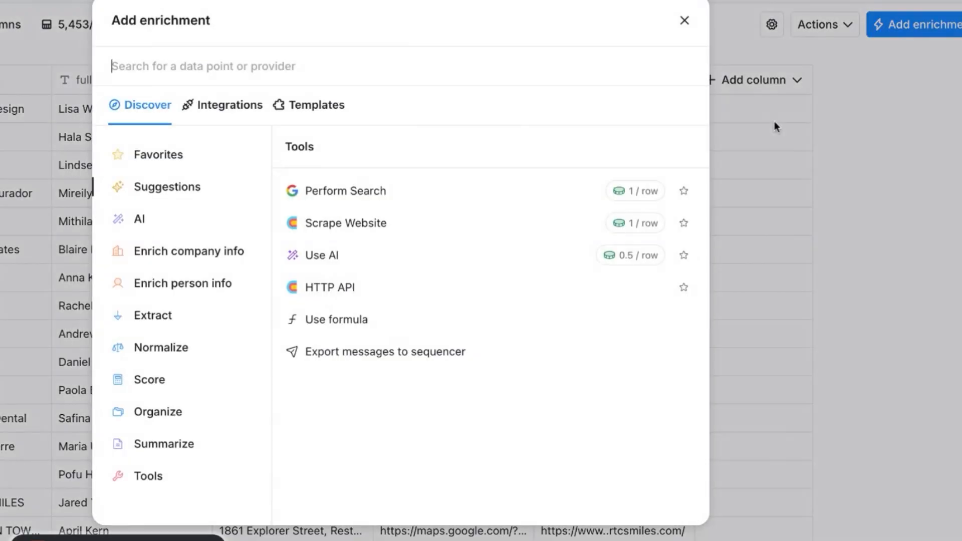
click(326, 68)
text(normal)
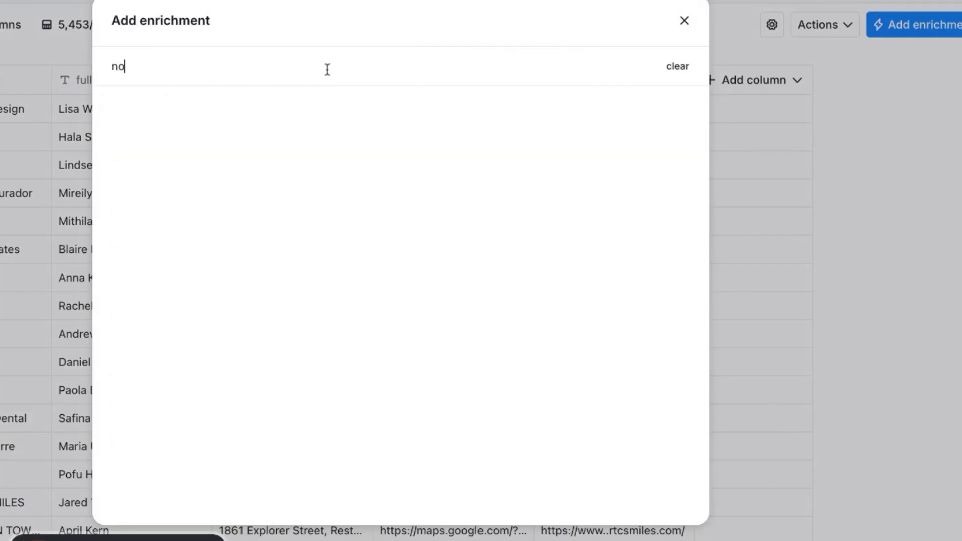
text(ize)
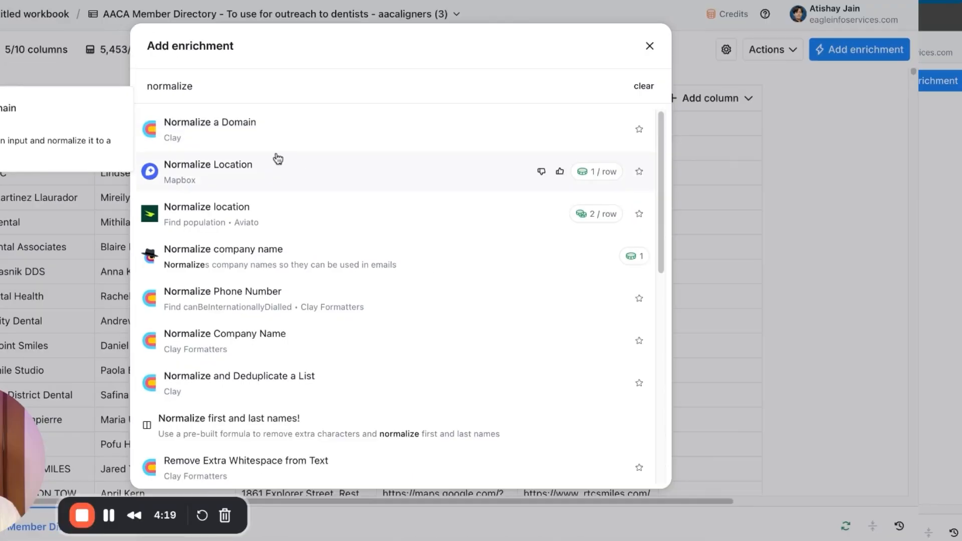
click(257, 134)
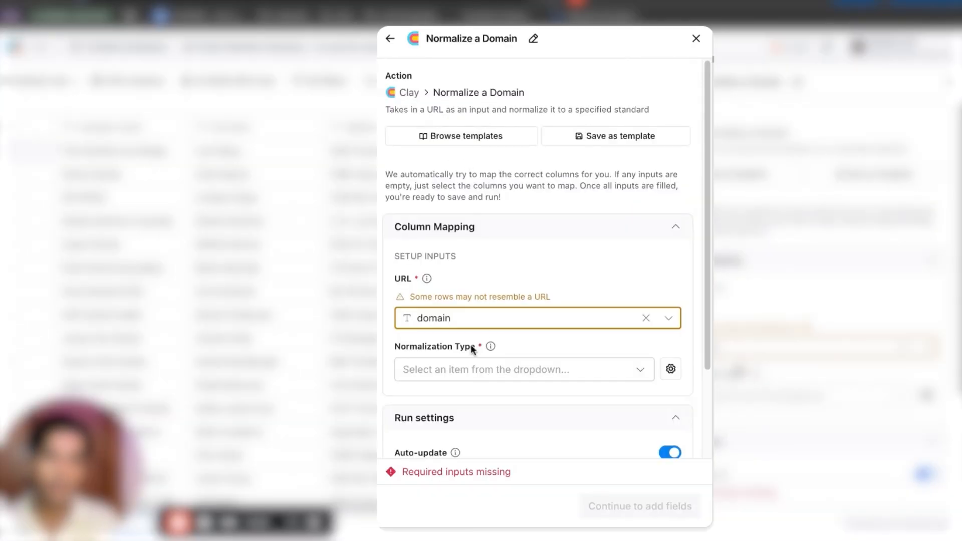
- Set the normalization type to isolate the domain and continue to the output fields
click(476, 371)
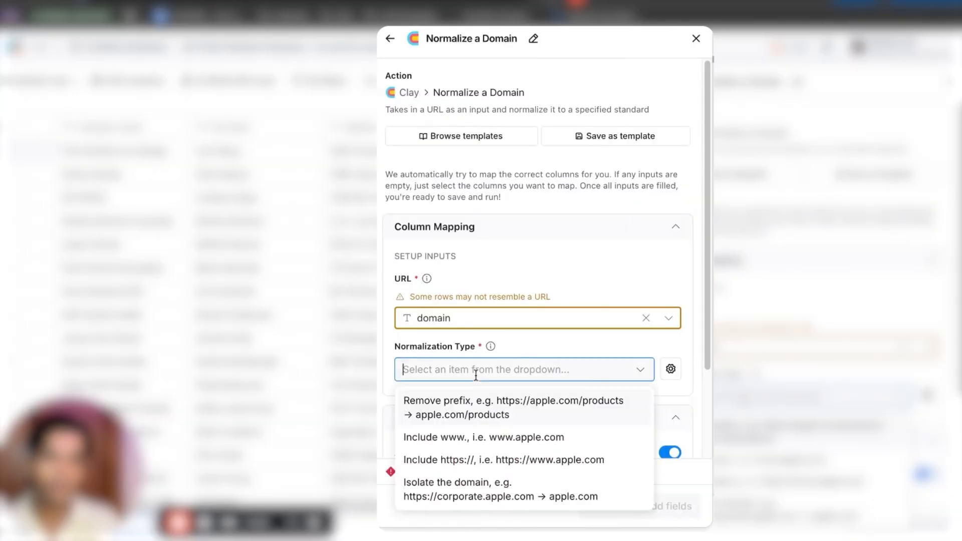
click(518, 494)
click(644, 507)
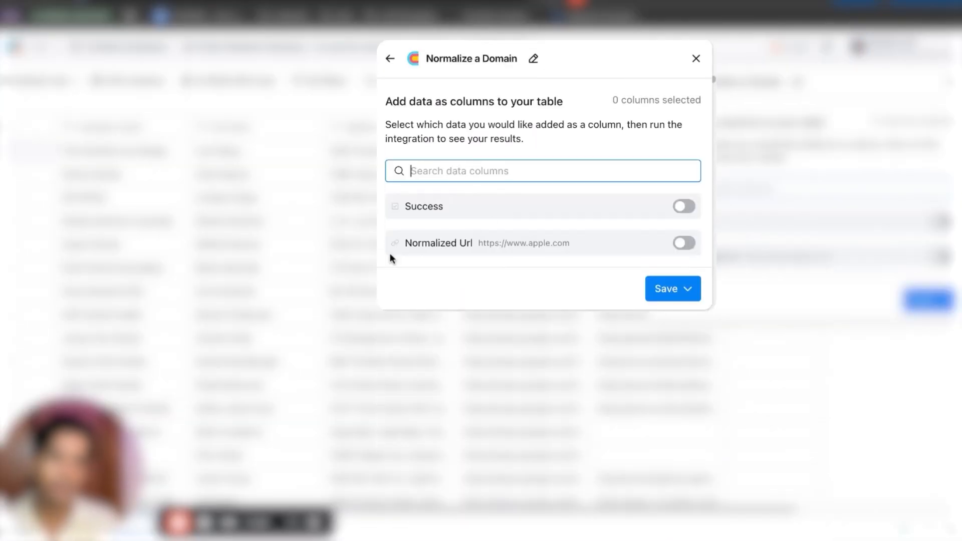
- Add Normalized Url as an output column, then save the enrichment and run it on the first 10 rows
click(685, 244)
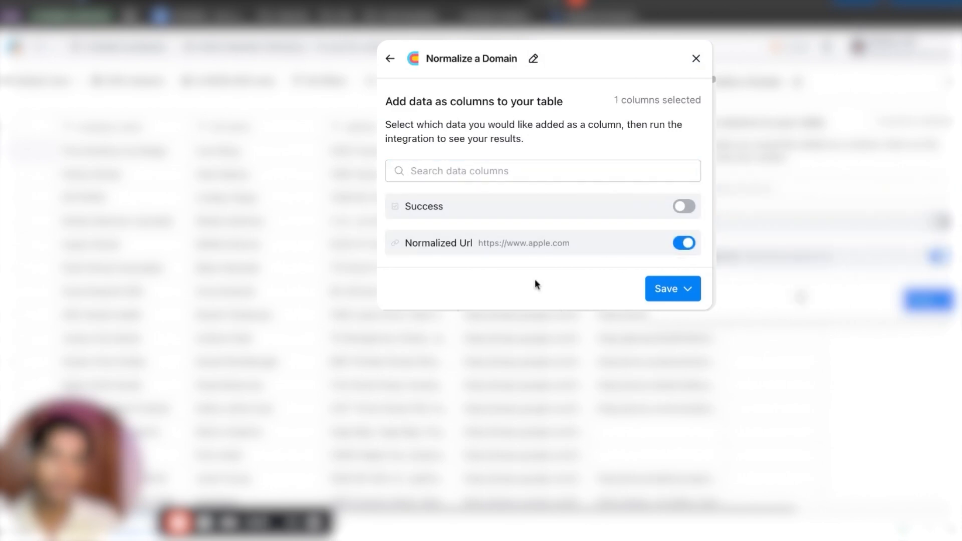
click(681, 296)
click(591, 323)
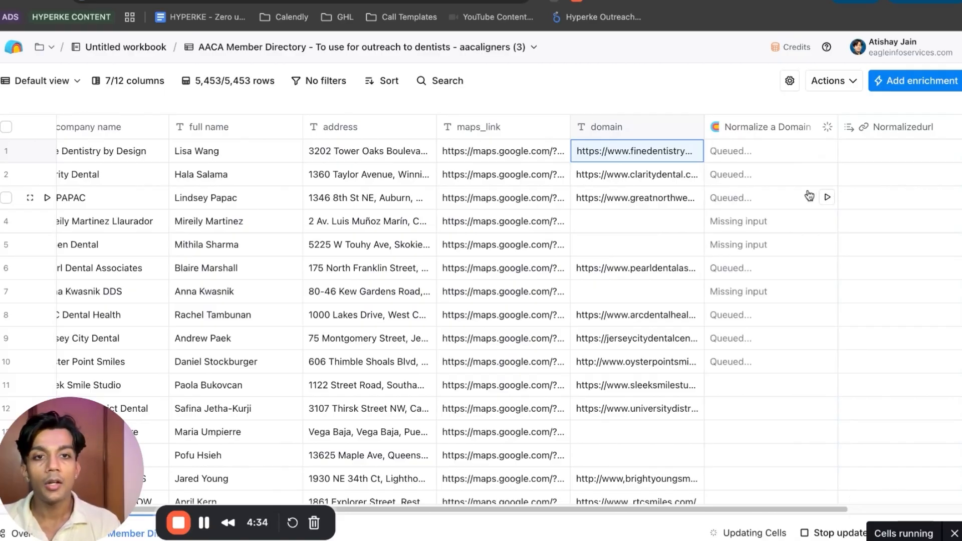
scroll(809, 195, right, 3)
scroll(787, 134, right, 1)
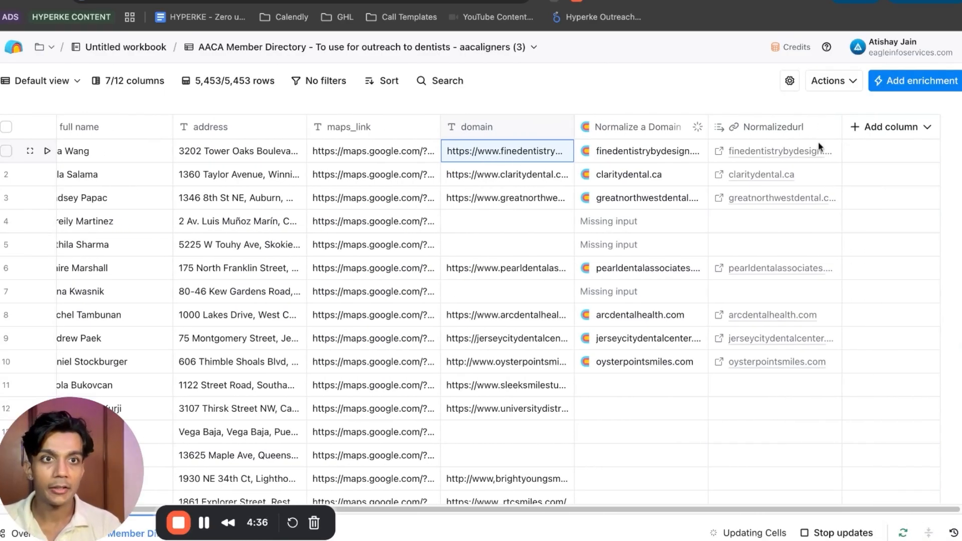
- Add a Use AI column and begin its task description with "Your goal is to visit"
click(896, 132)
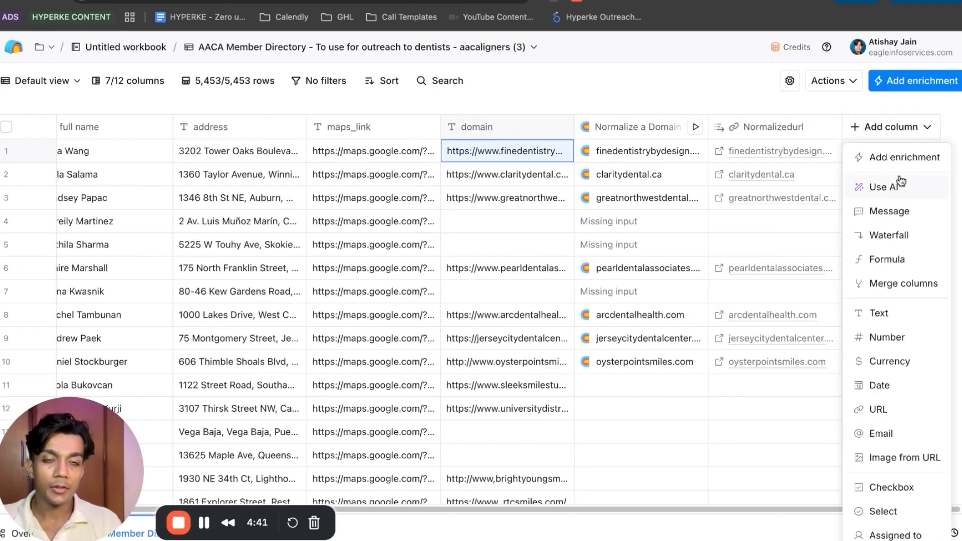
click(887, 187)
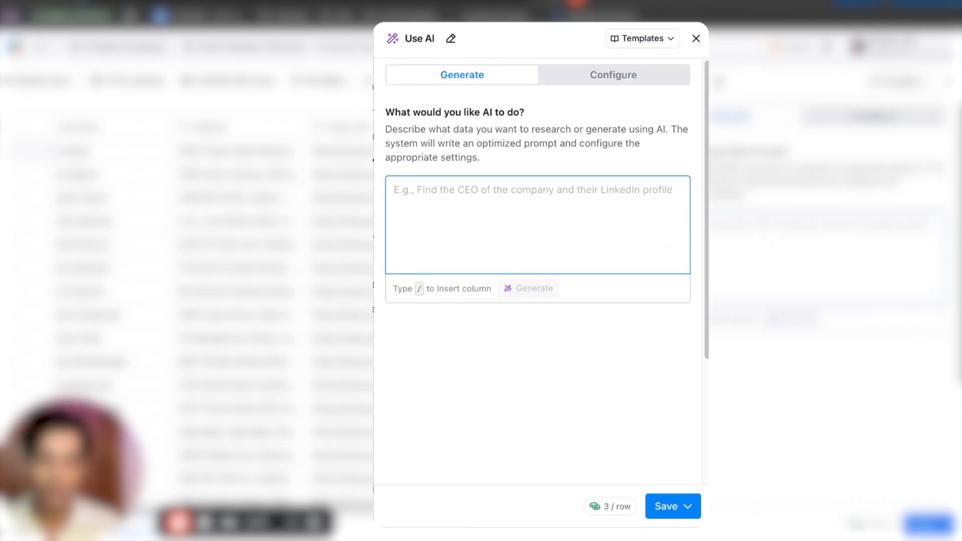
text(YOur goal)
key(ctrl+a)
text(You)
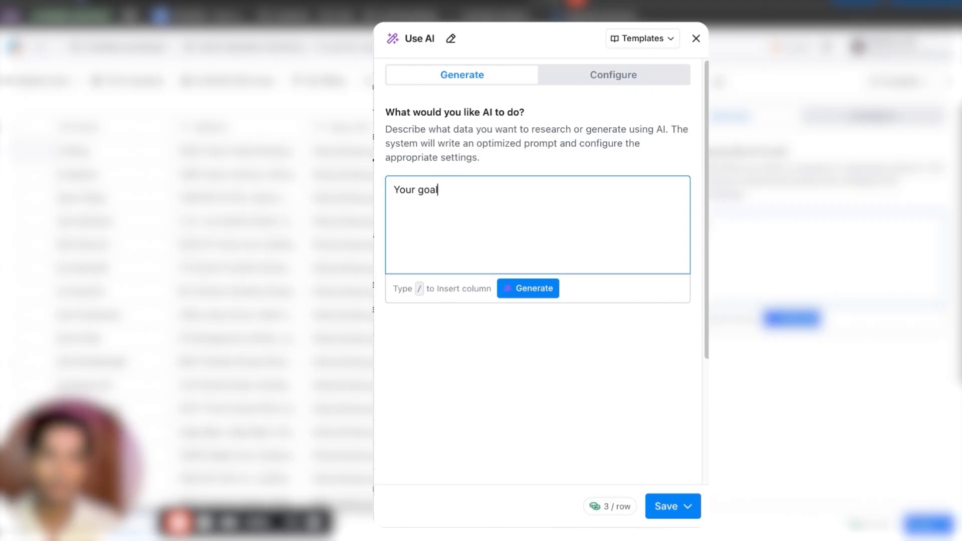
text(r goal is to visit)
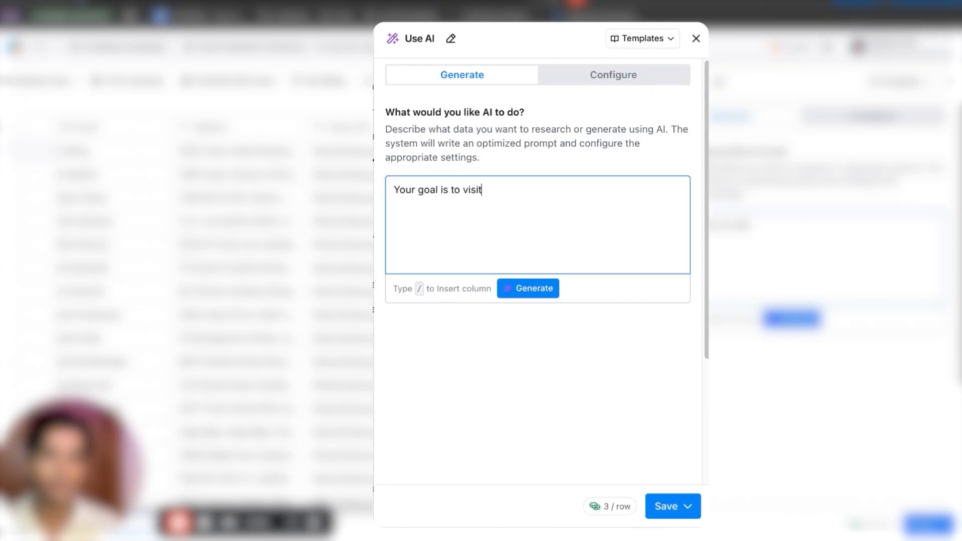
- Insert "find contact email addresses for these doctor's websites." before the word "visit" in the task description
click(463, 190)
text(find contact inform)
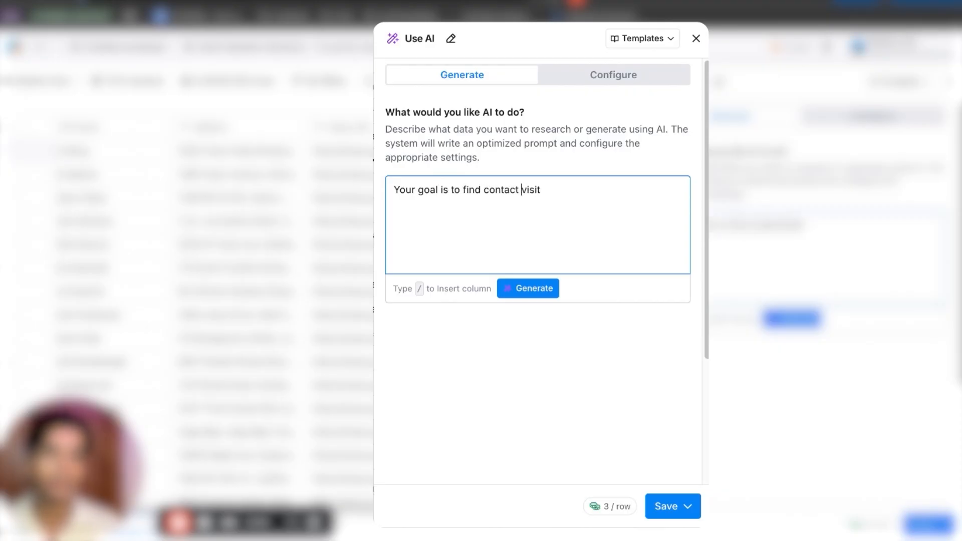
text(ation)
key(BackSpace)
key(BackSpace)
key(BackSpace)
key(BackSpace)
key(BackSpace)
key(BackSpace)
key(BackSpace)
key(BackSpace)
key(BackSpace)
key(BackSpace)
key(BackSpace)
text(email addre)
text(sses for the)
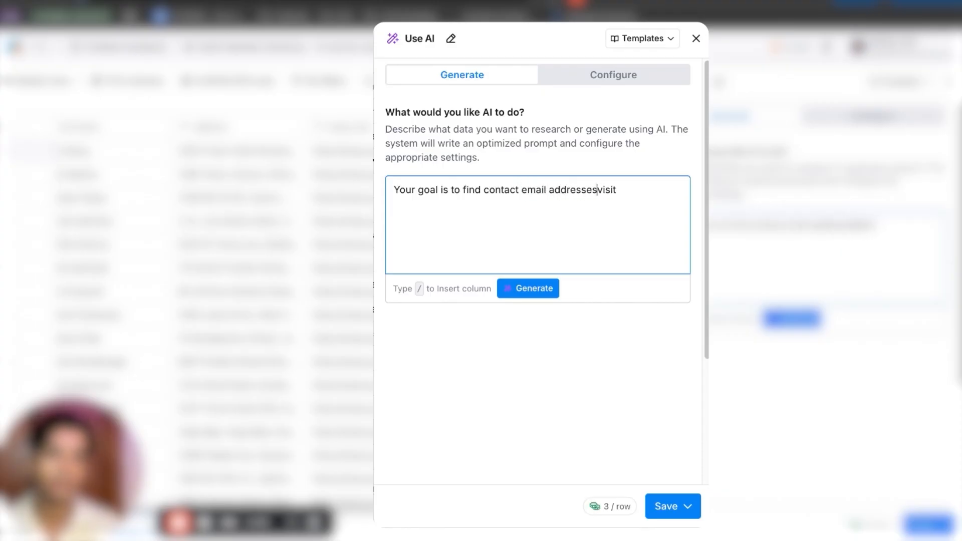
text(se doctor)
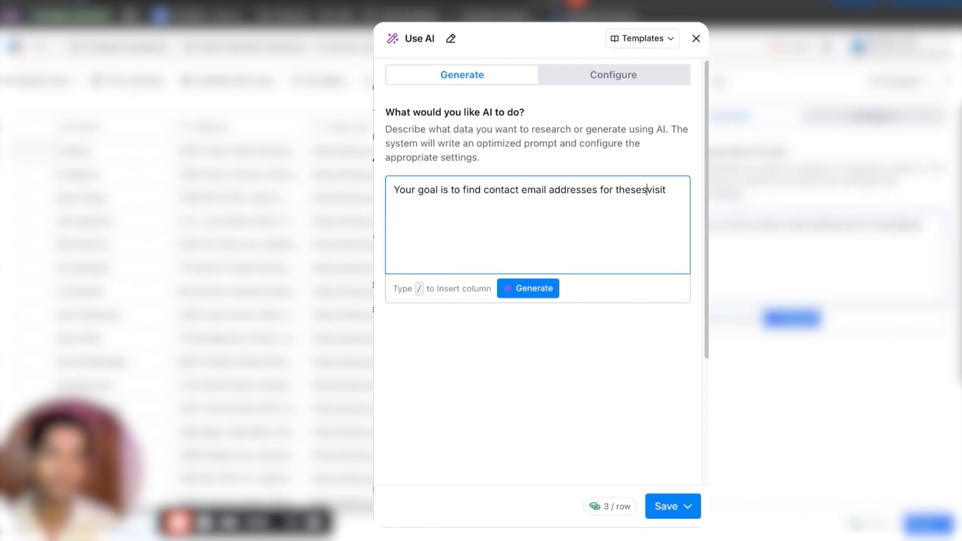
text(websites. visit)
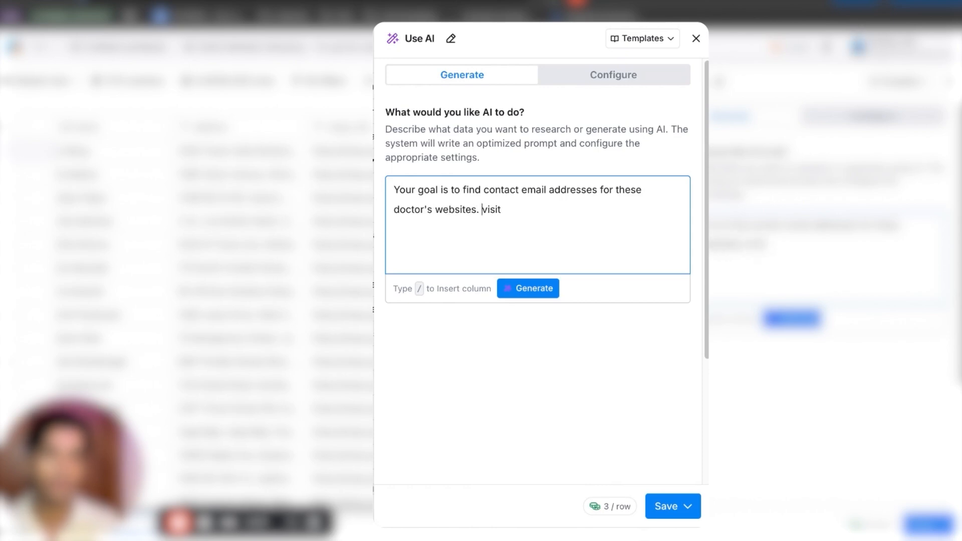
- Continue the description with "this website:", a reference to the Normalizedurl column, and "and find any email addresses on the website"
text( this website: /no)
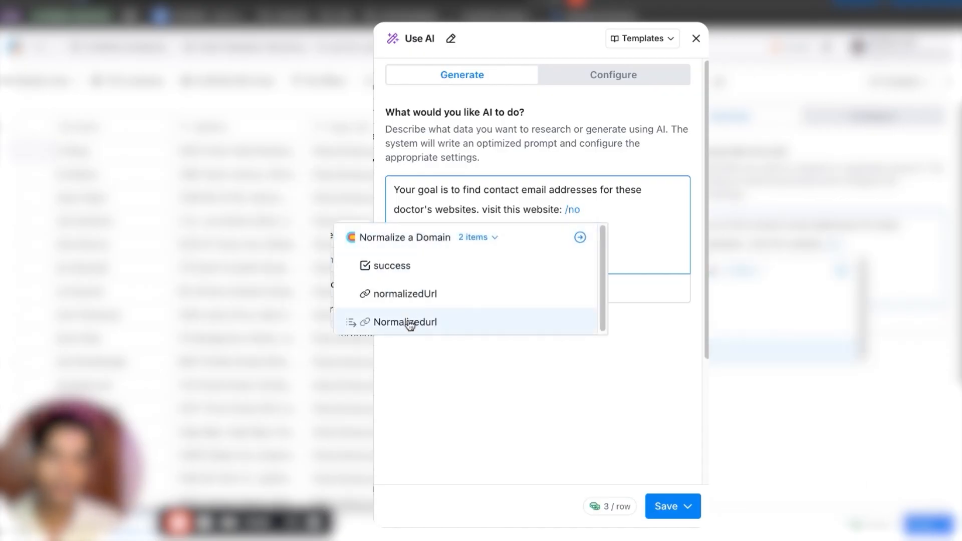
click(407, 322)
text(and find )
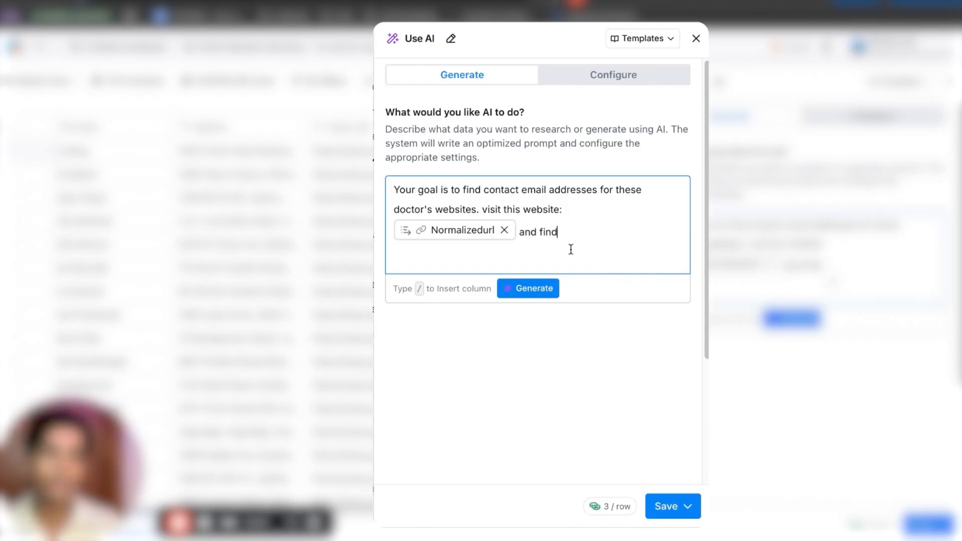
text(any email a)
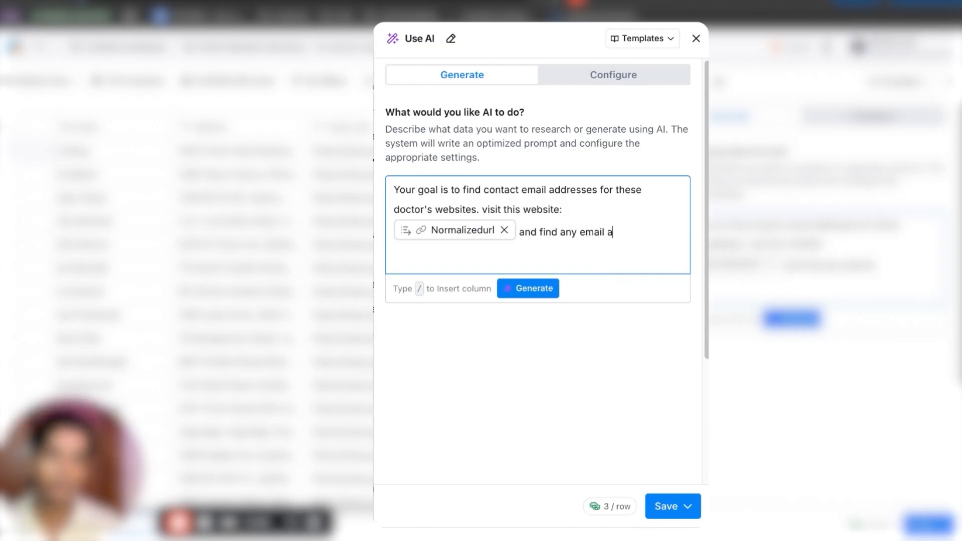
text(ddresses on the)
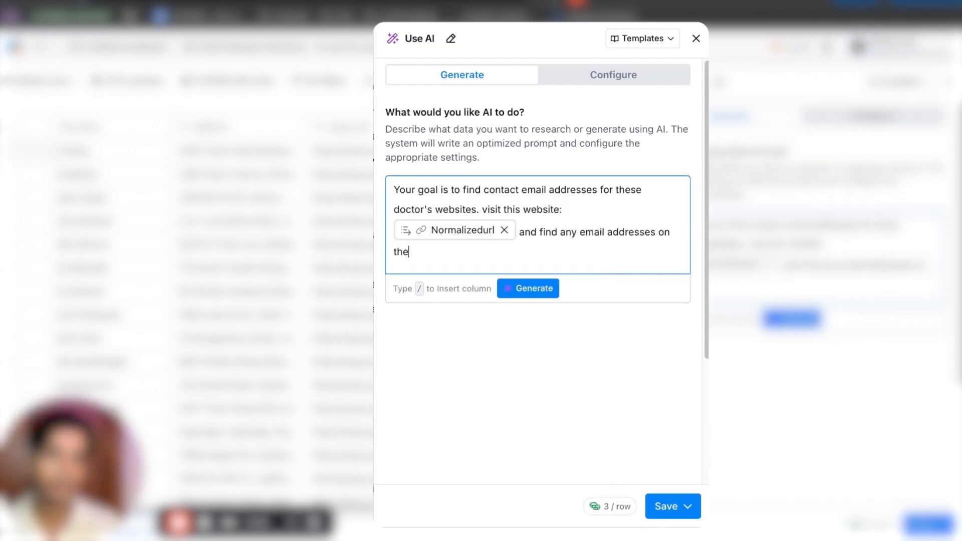
text( website)
- Add "and return" after "and find" in the description and generate the optimized prompt
double_click(548, 232)
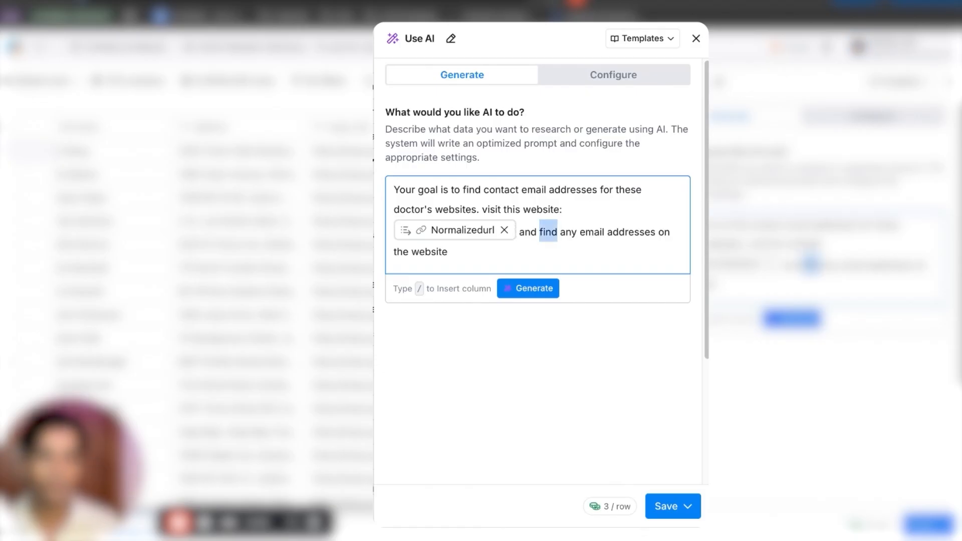
key(Right)
text(and return)
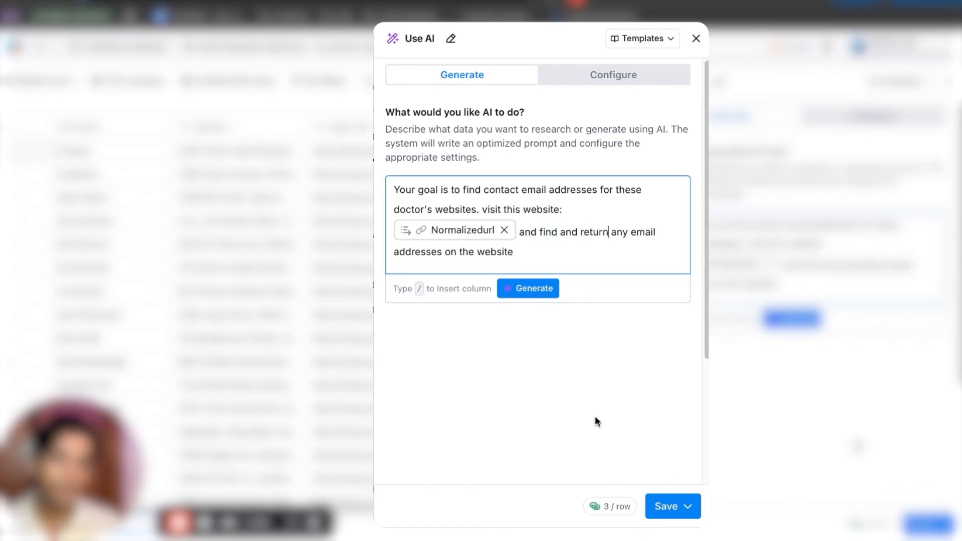
click(537, 290)
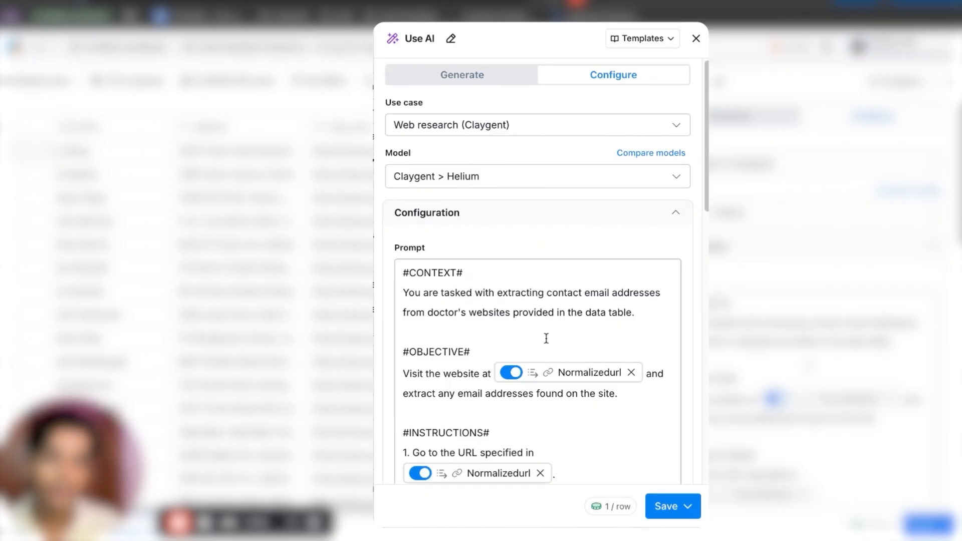
- Change the AI model to OpenAI's GPT 4o Mini
click(533, 176)
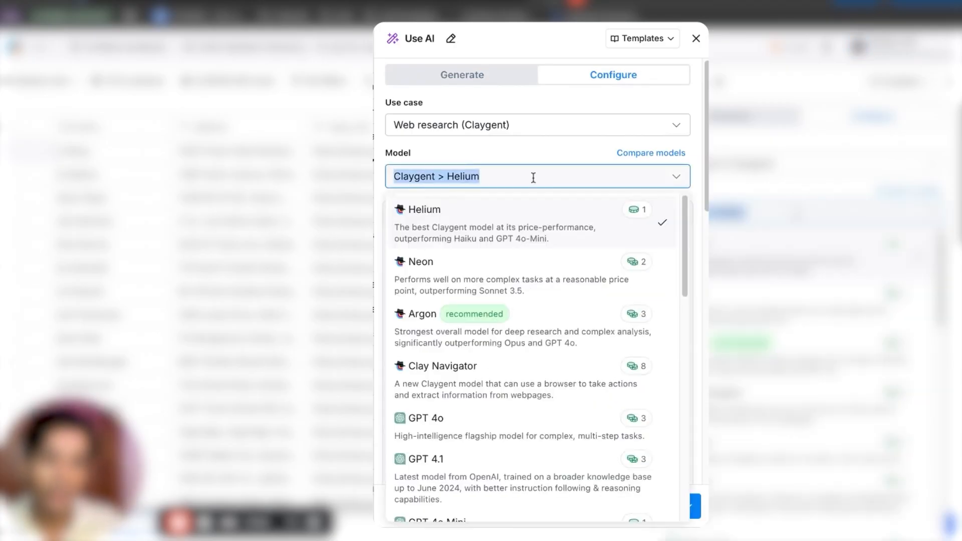
scroll(507, 420, down, 2)
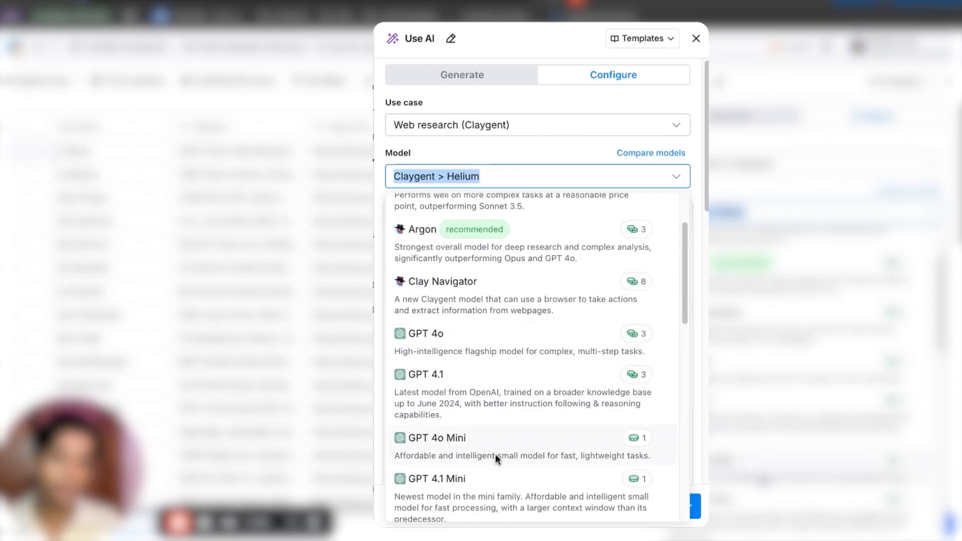
click(532, 450)
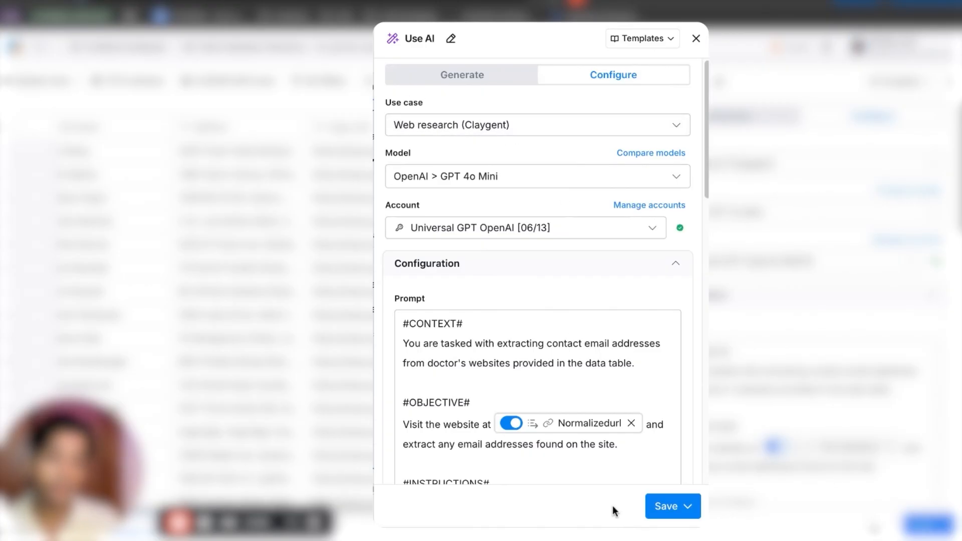
- Review the generated prompt's context, objective, instructions and examples, including its Normalizedurl references and example output
scroll(585, 370, down, 6)
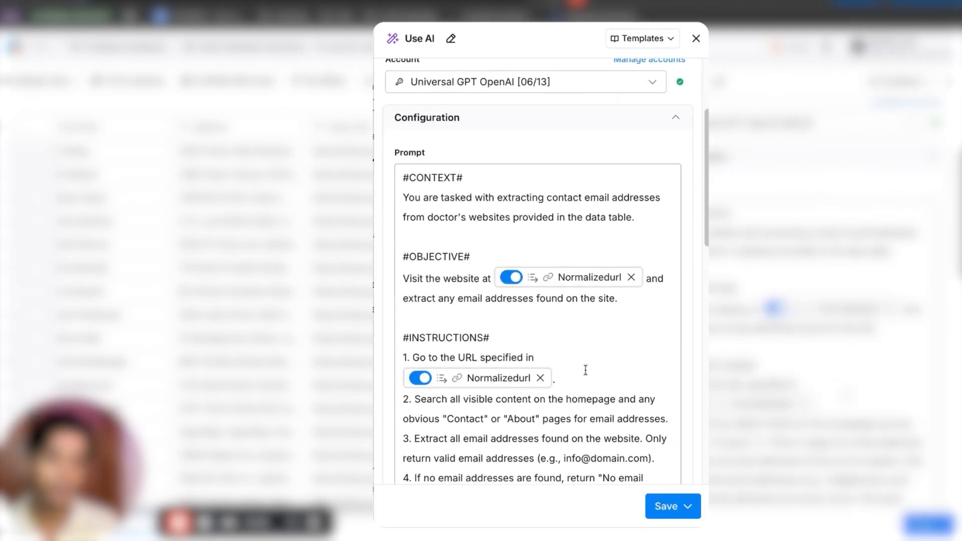
scroll(596, 335, down, 2)
scroll(575, 301, down, 1)
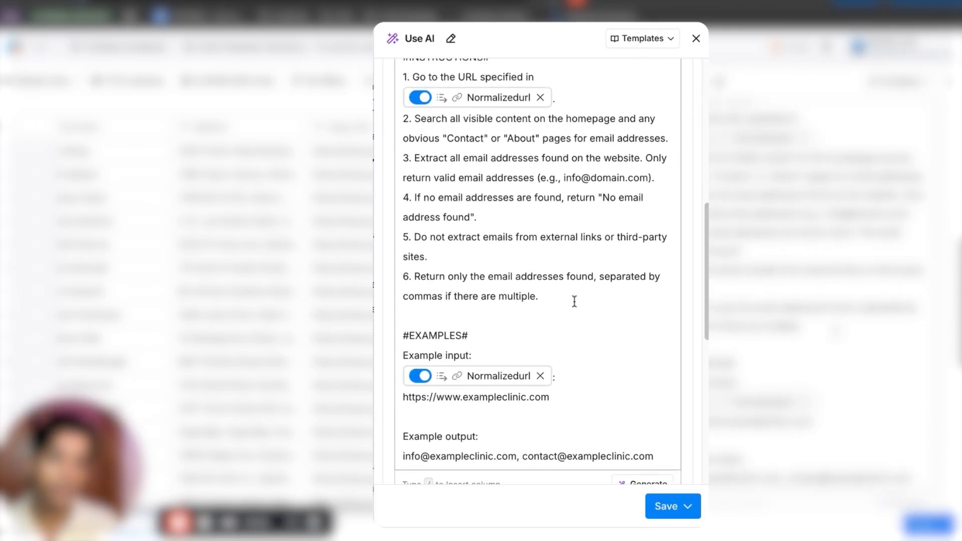
mouse_move(480, 375)
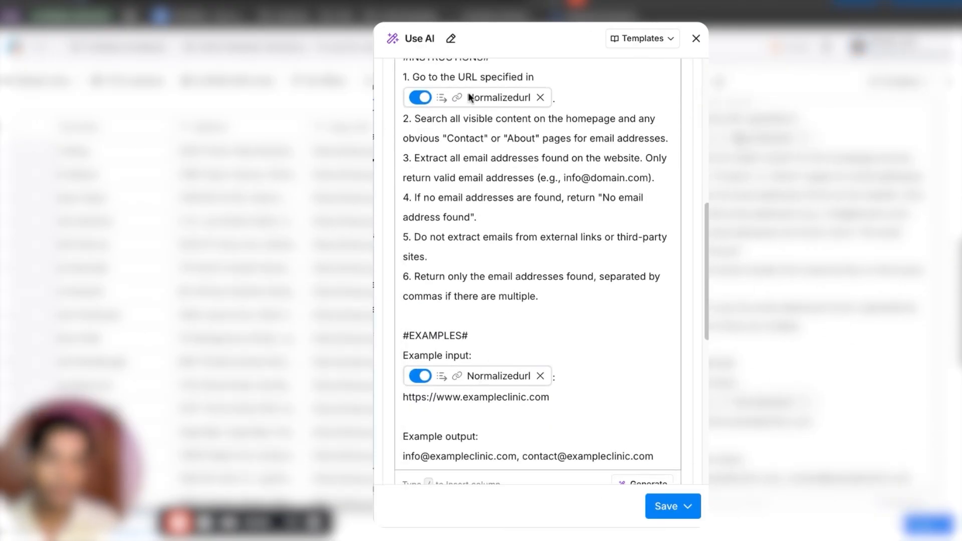
scroll(468, 96, up, 4)
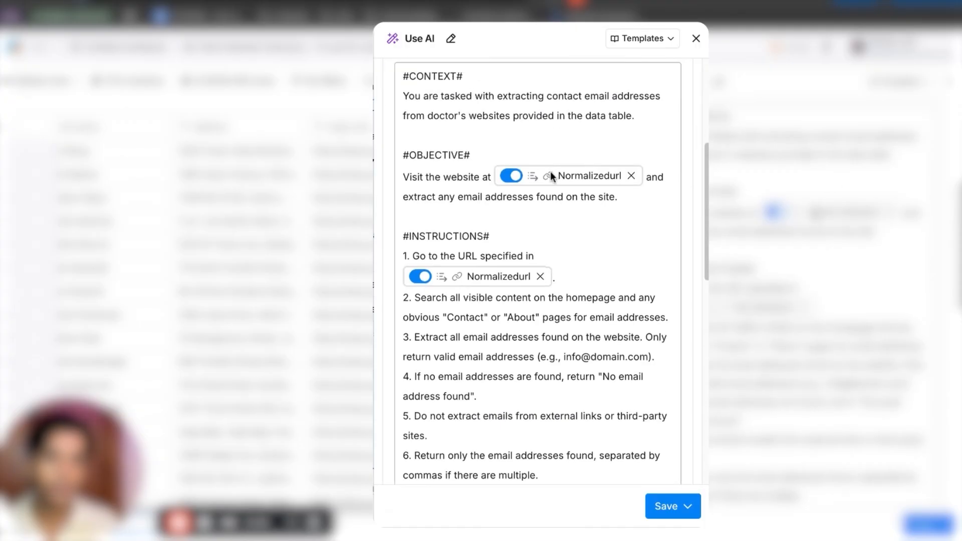
scroll(552, 172, down, 8)
scroll(550, 172, up, 1)
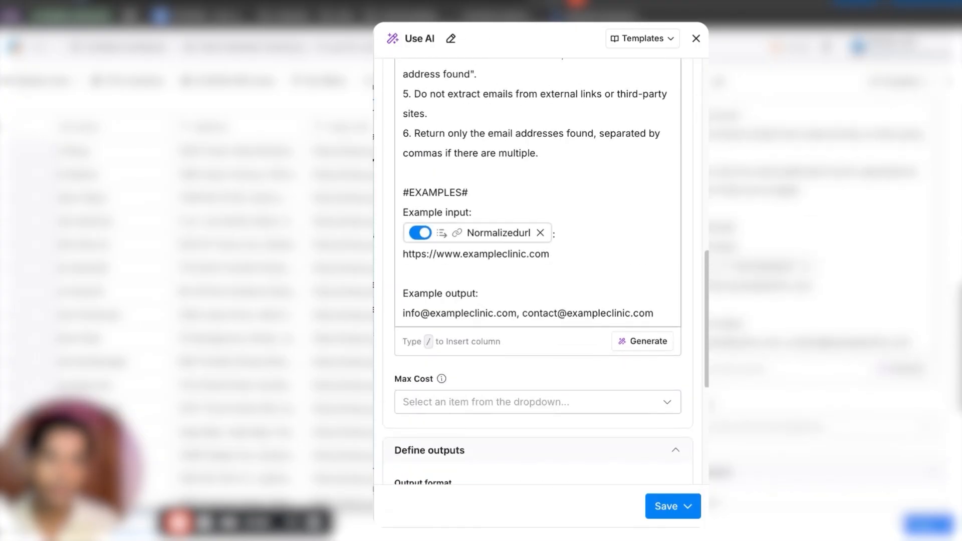
mouse_move(543, 234)
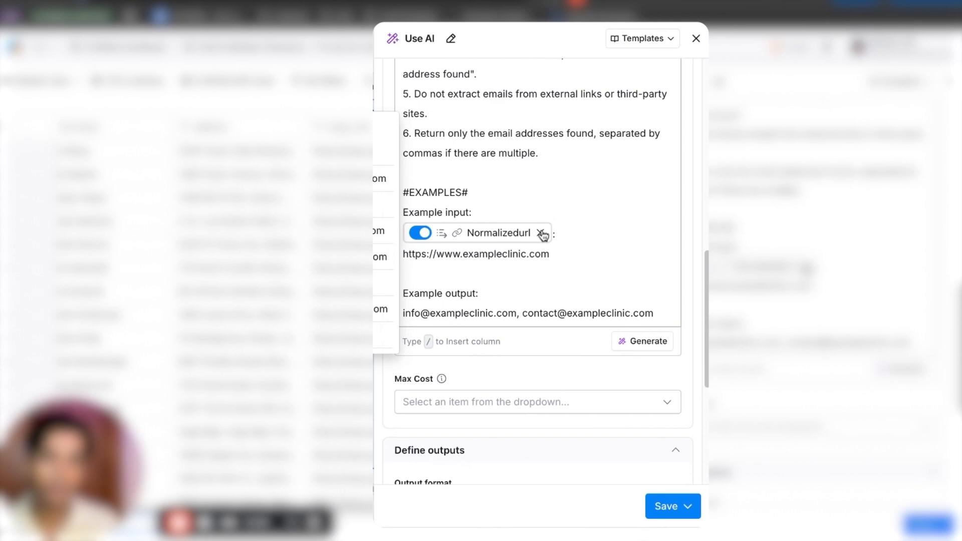
scroll(513, 273, down, 2)
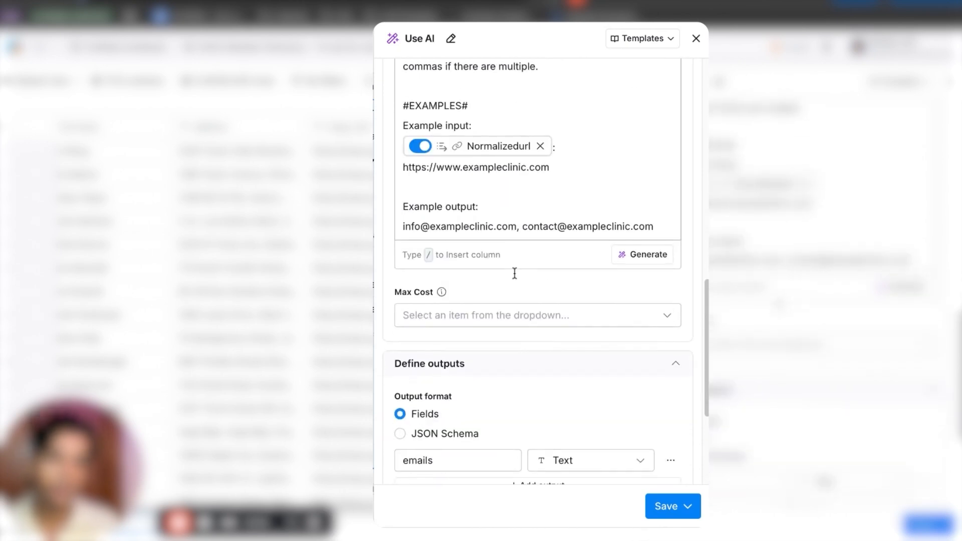
click(664, 226)
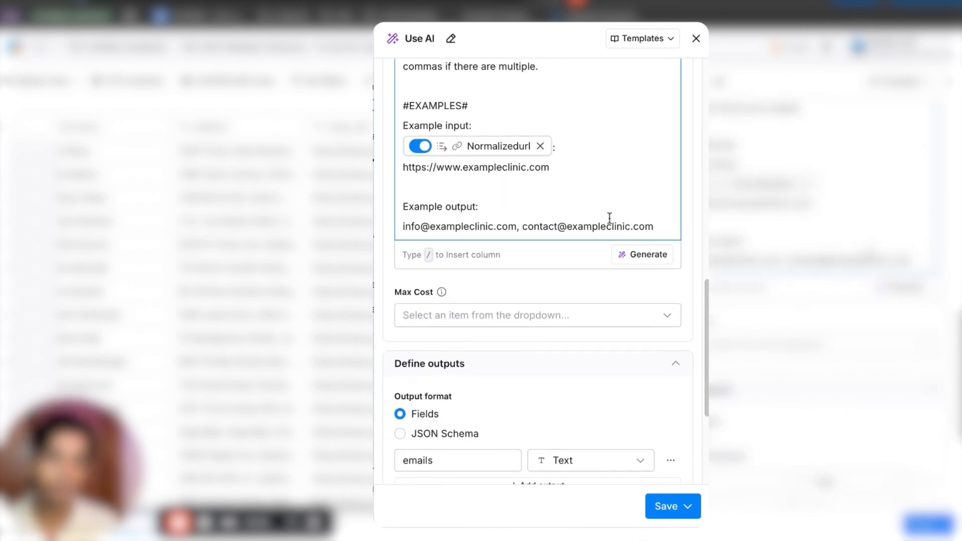
- Set the max cost to $0.001, then save the AI column and run it on the first 10 rows
click(526, 308)
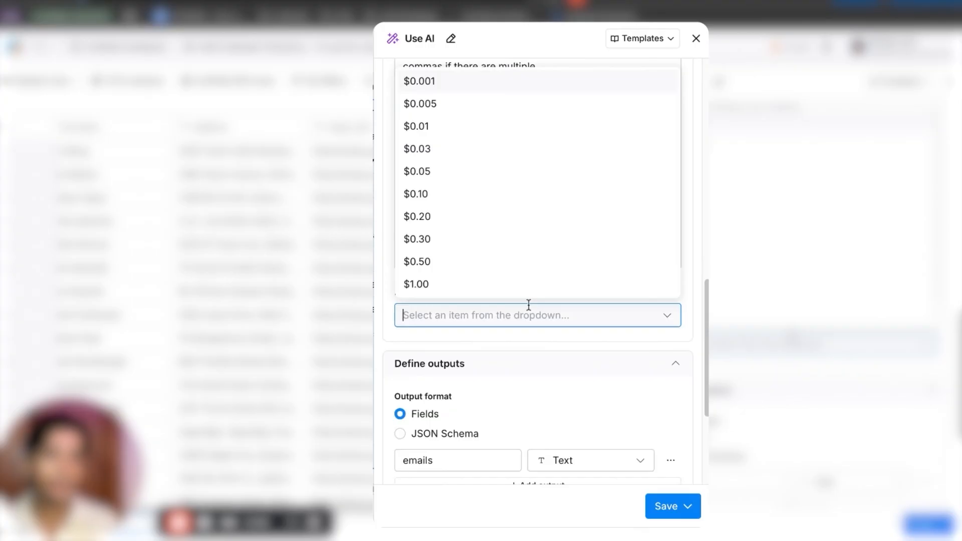
click(420, 80)
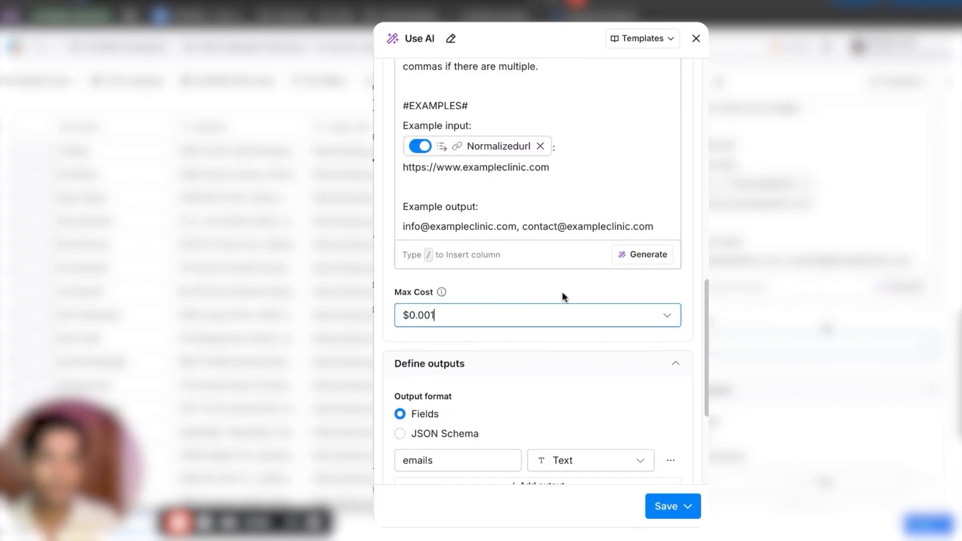
click(667, 507)
click(615, 393)
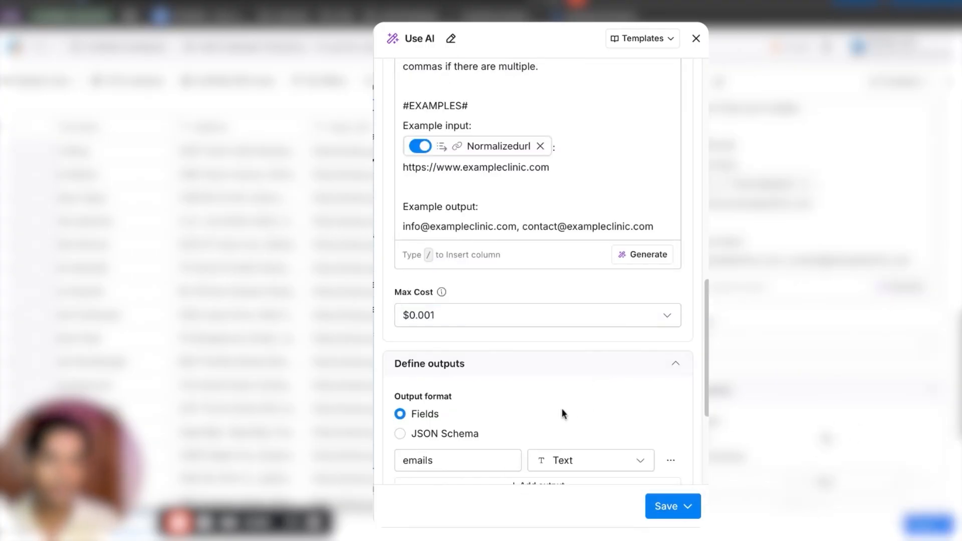
scroll(562, 408, down, 3)
click(666, 507)
click(616, 427)
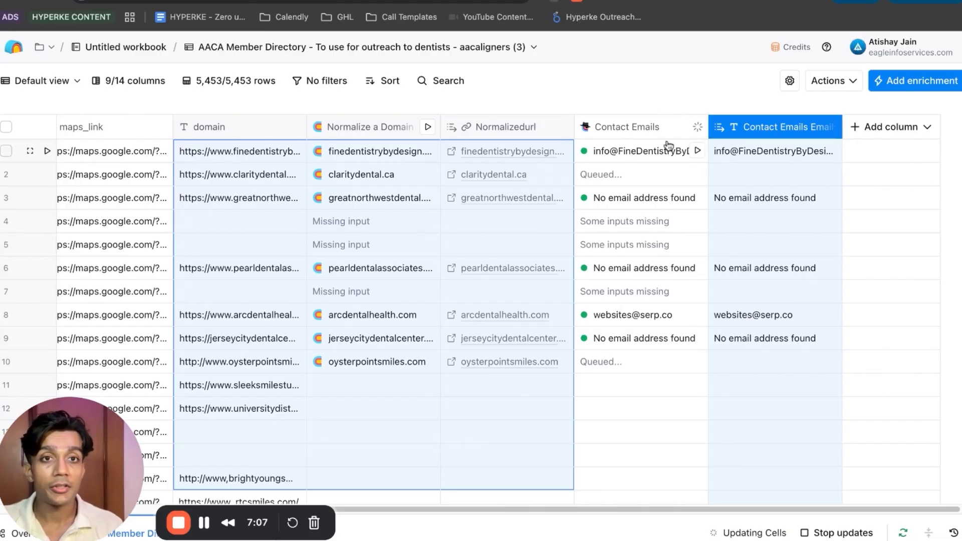
- Check the Contact Emails cell details for Clarity Dental and compare the email results with the other lead columns
click(624, 179)
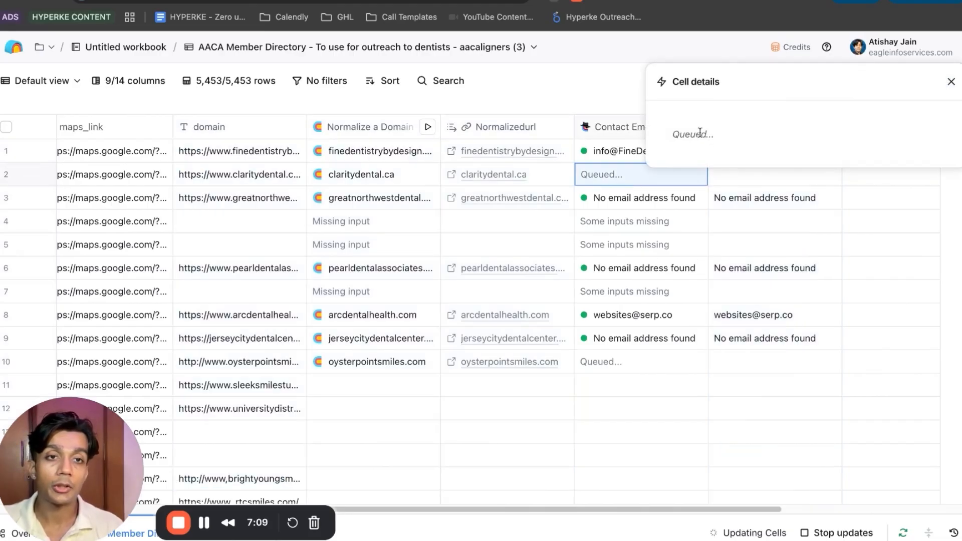
click(951, 81)
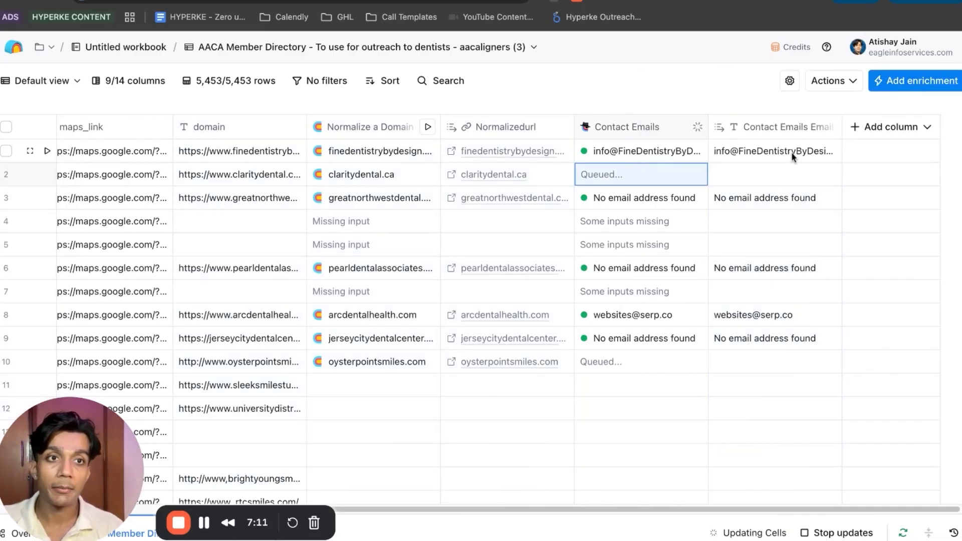
scroll(651, 208, left, 10)
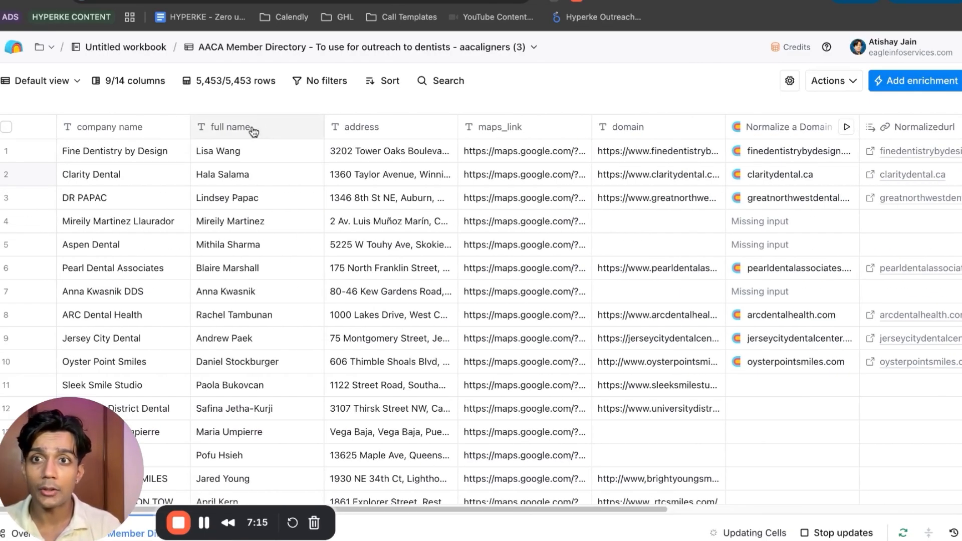
scroll(658, 149, right, 3)
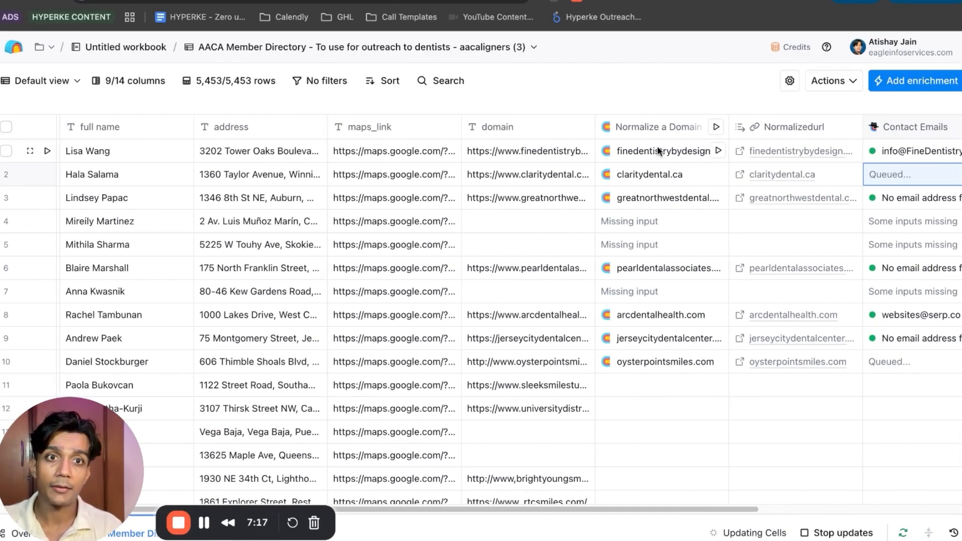
scroll(658, 150, right, 6)
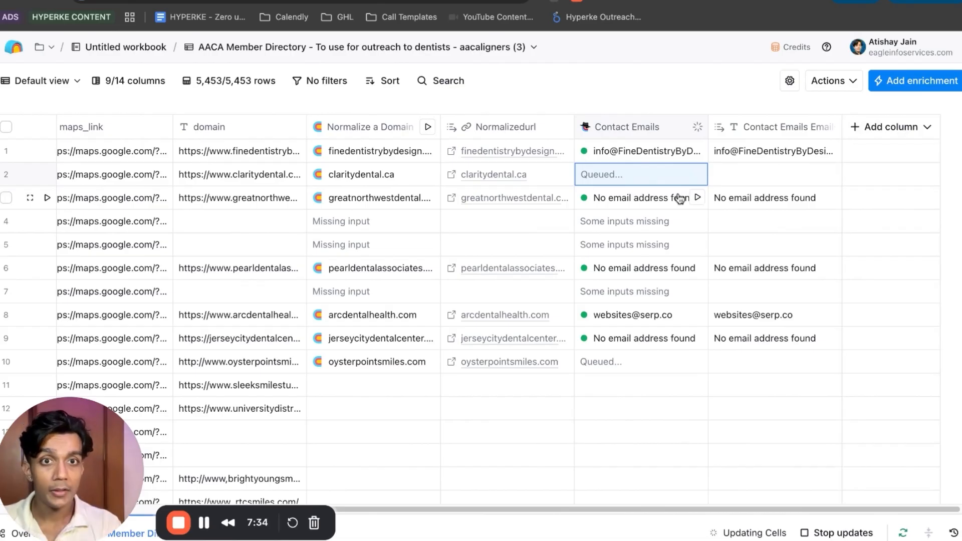
- Open Fine Dentistry By Design's website from row 1 and compare the contact email in its footer with the extracted Contact Emails value
click(530, 156)
click(457, 154)
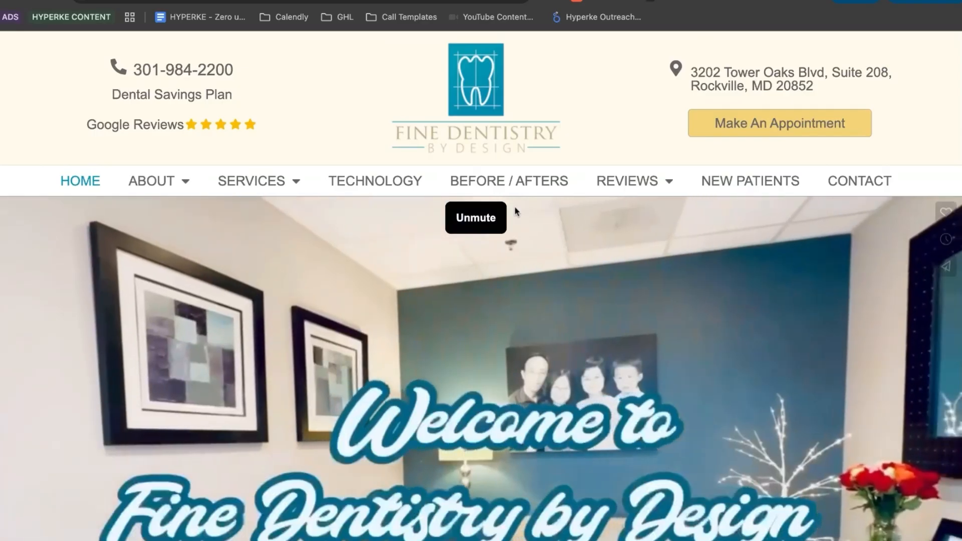
scroll(531, 213, down, 10)
scroll(548, 223, down, 20)
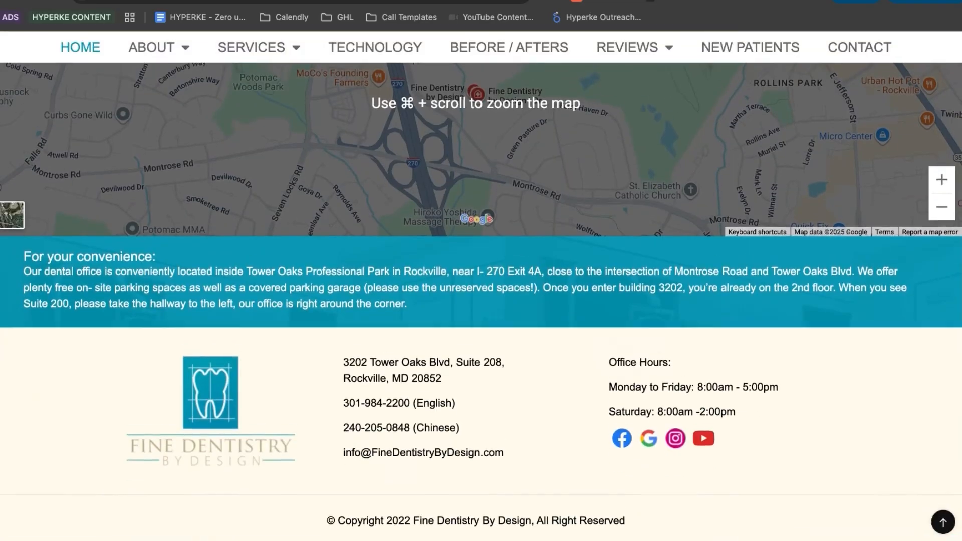
triple_click(341, 464)
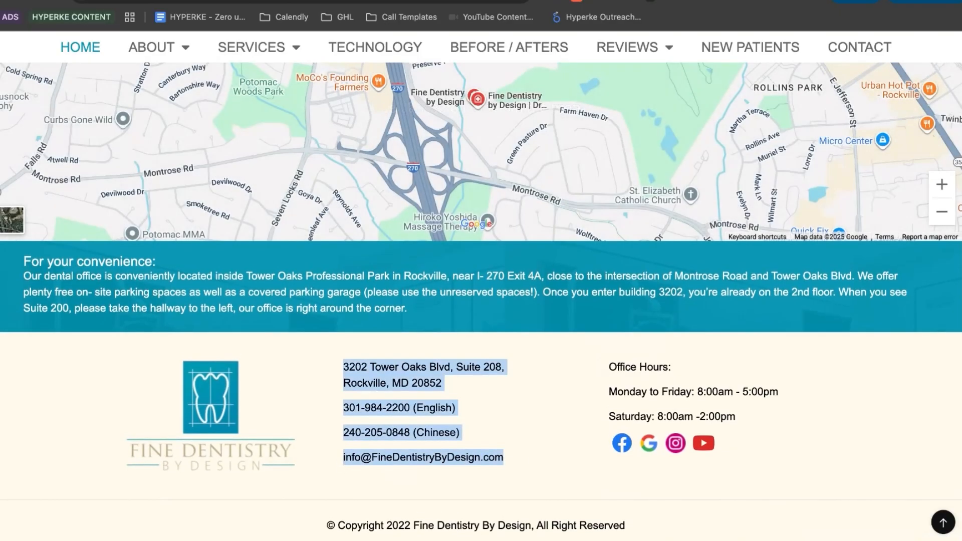
key(super+w)
click(784, 154)
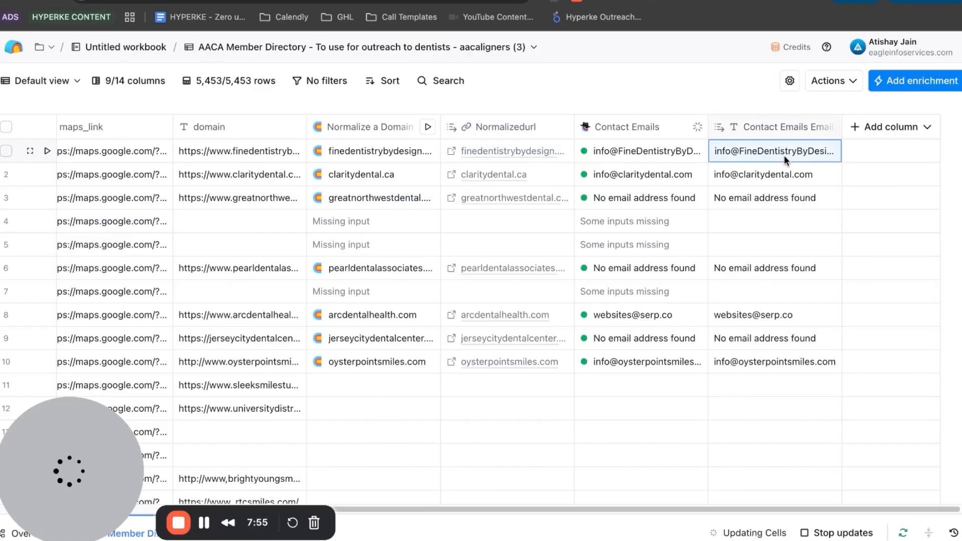
- Open the Clarity Dental and A.R.C. Dental Health websites from their normalized URLs in rows 2 and 8, and return to the lead table
click(450, 179)
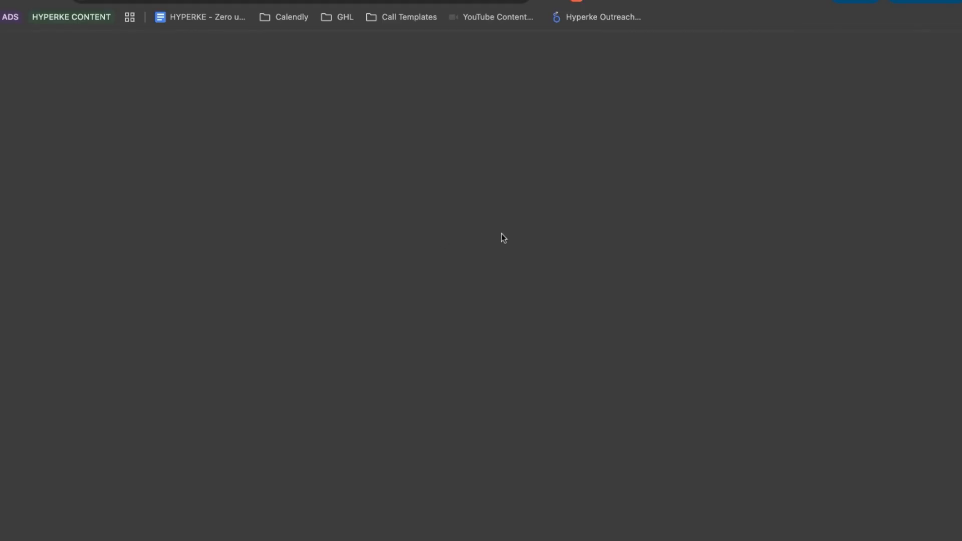
key(super+w)
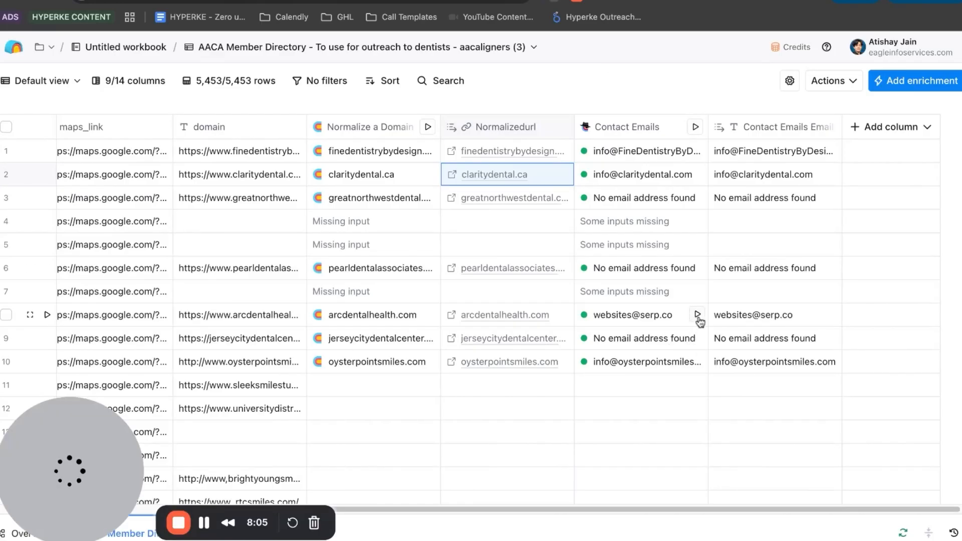
click(451, 315)
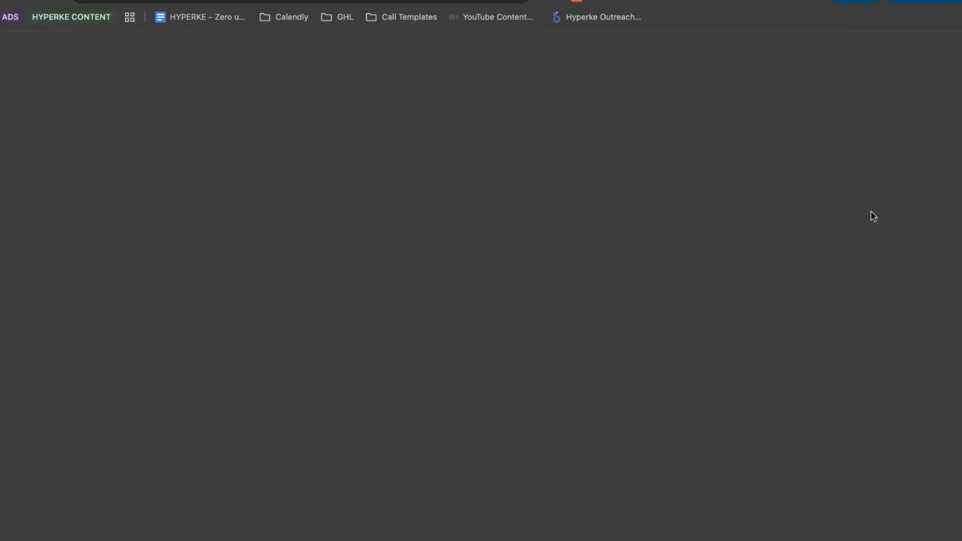
key(super+w)
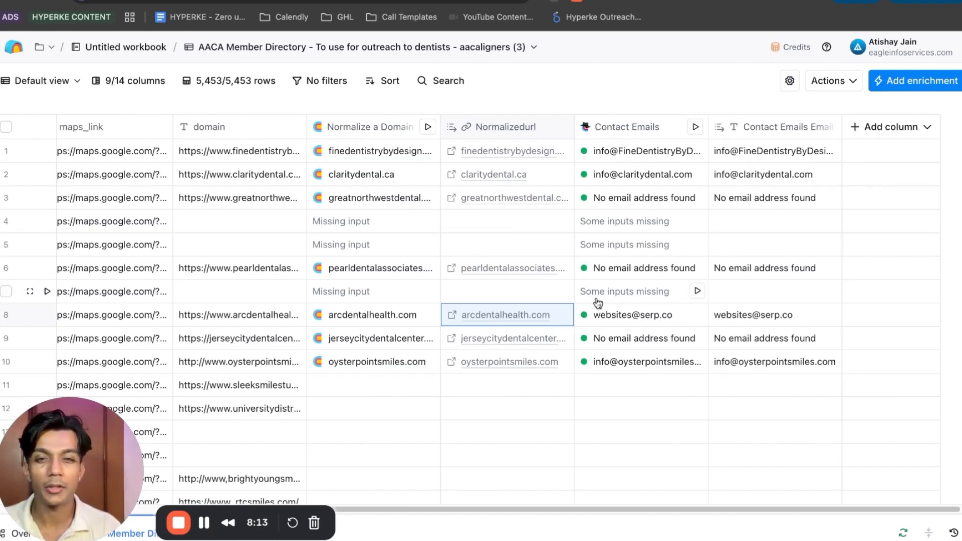
- Look through the A.R.C. Dental Health homepage and its footer for a contact email
click(694, 1)
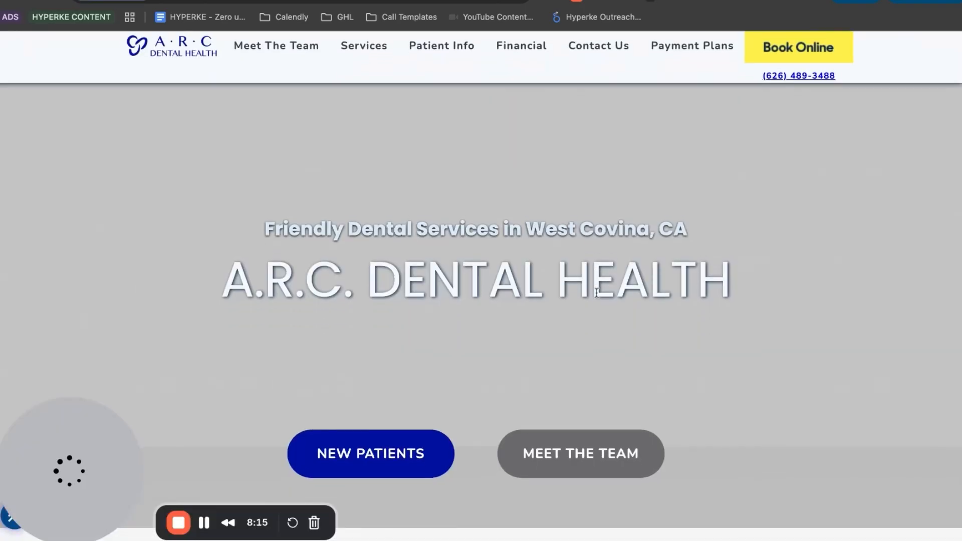
scroll(441, 239, down, 10)
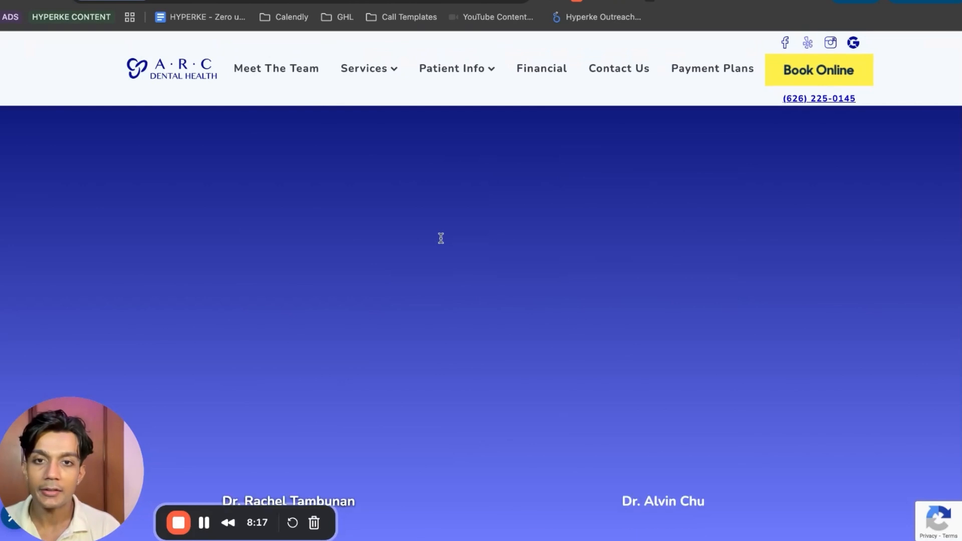
scroll(441, 238, down, 20)
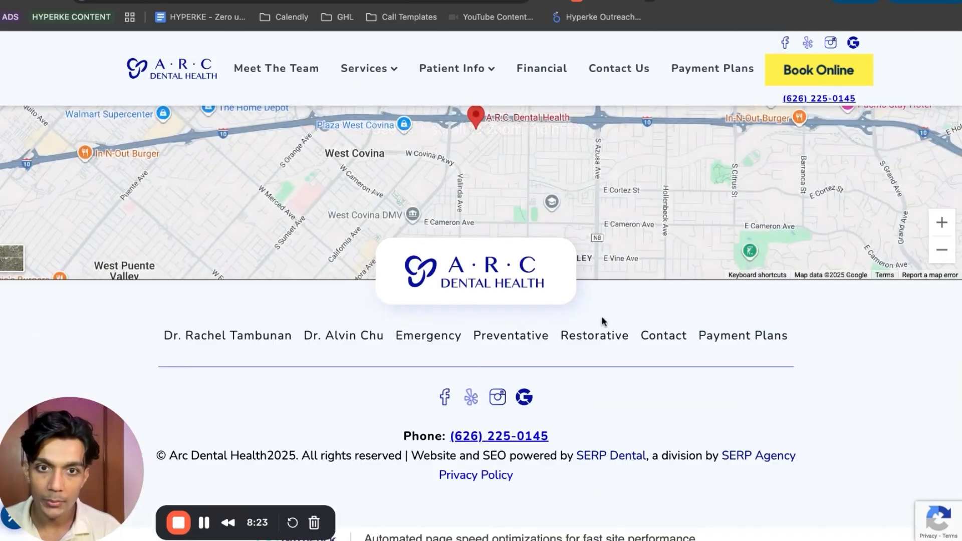
- Examine A.R.C. Dental Health's Contact page and footer credits for an email address, and return to the lead table to compare the results
click(670, 346)
scroll(668, 344, down, 10)
scroll(667, 343, down, 15)
scroll(481, 321, down, 5)
scroll(481, 321, up, 20)
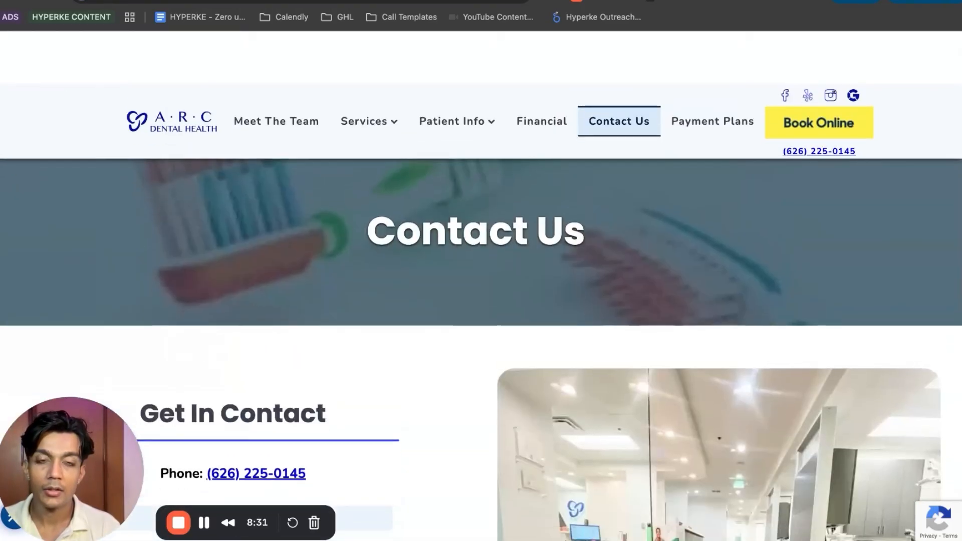
scroll(741, 485, down, 20)
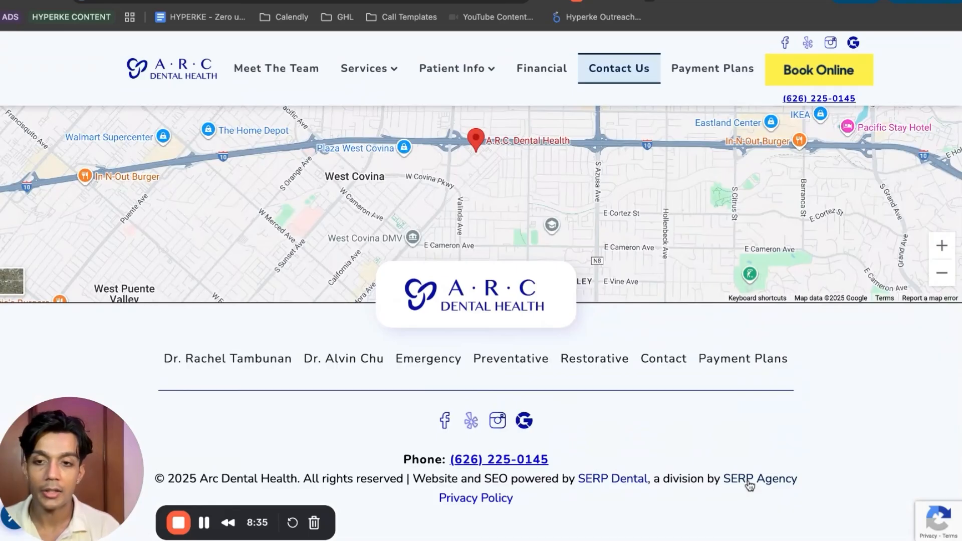
scroll(702, 401, up, 20)
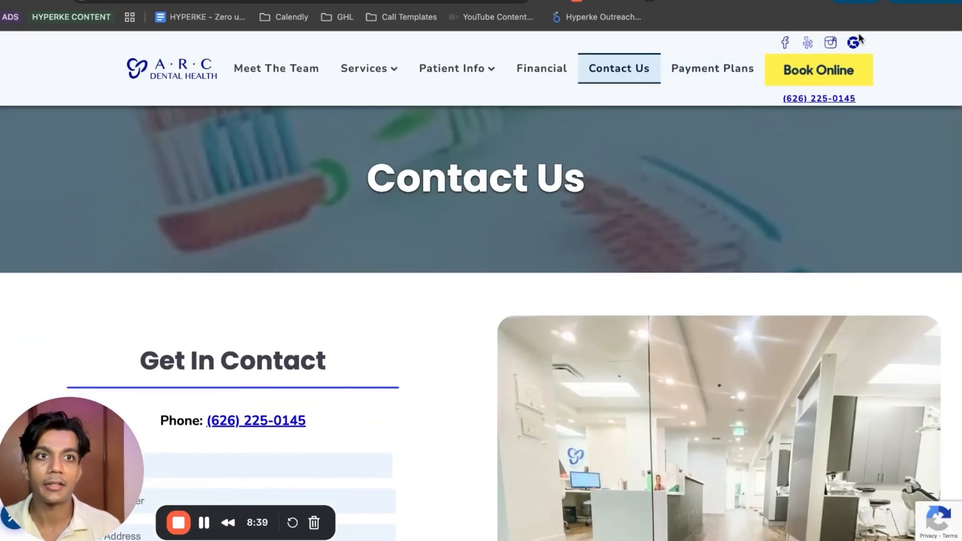
mouse_move(375, 71)
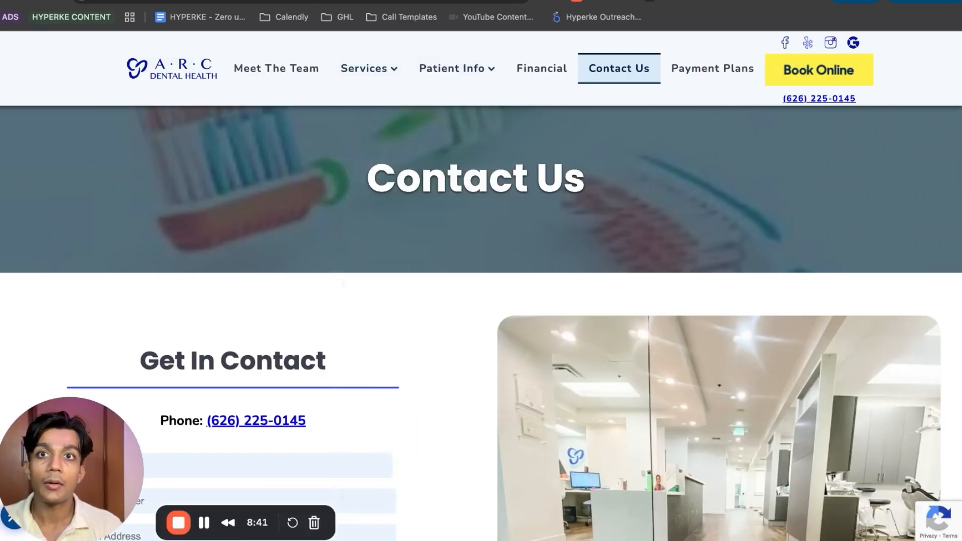
click(499, 4)
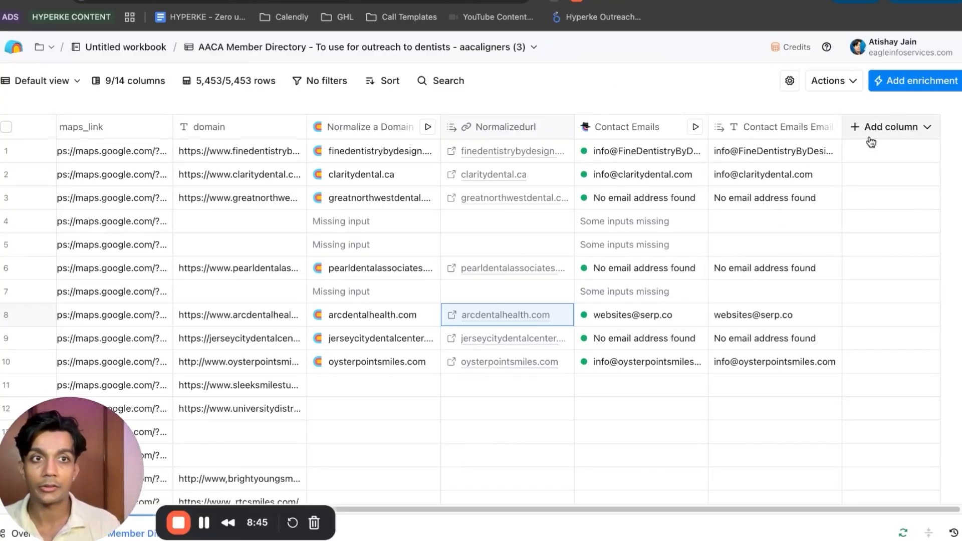
scroll(722, 220, left, 8)
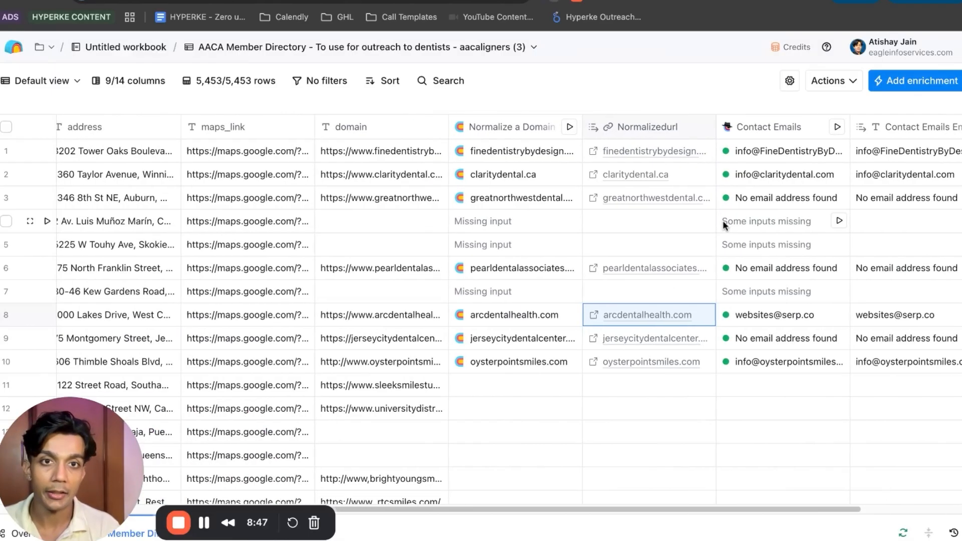
scroll(509, 275, right, 8)
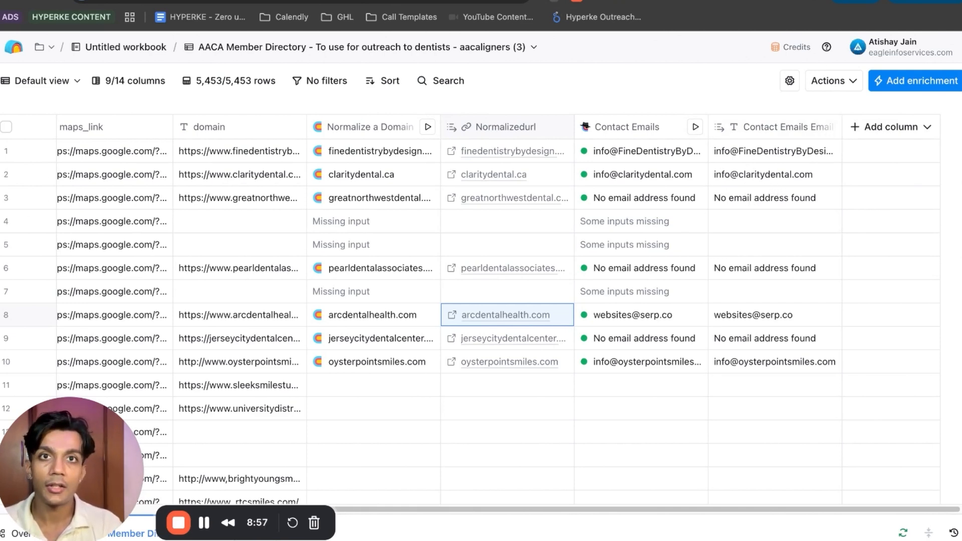
- Check the Clarity Dental homepage for its contact email, dismissing the promotional popup, and compare it with the extracted email in row 2
click(564, 1)
click(561, 1)
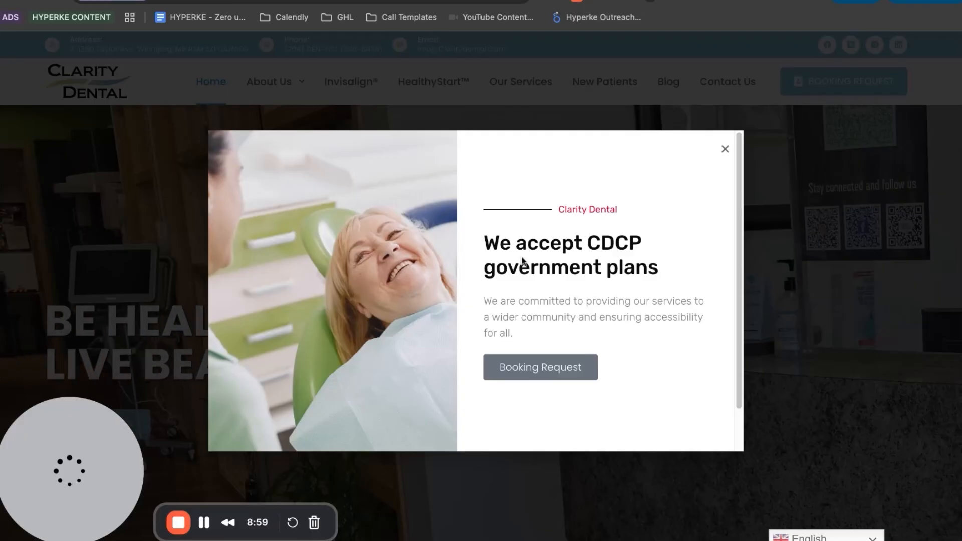
click(726, 150)
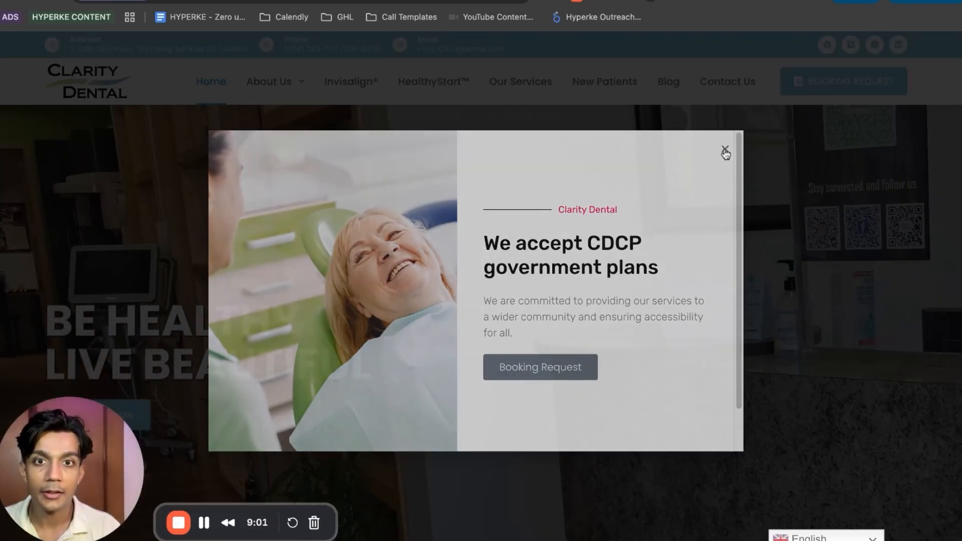
scroll(508, 257, down, 8)
scroll(508, 256, up, 8)
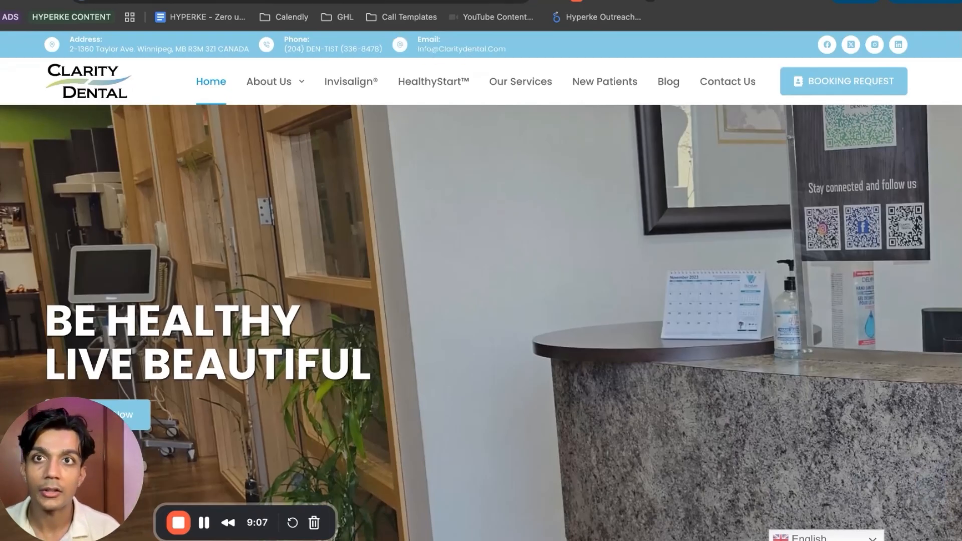
click(443, 0)
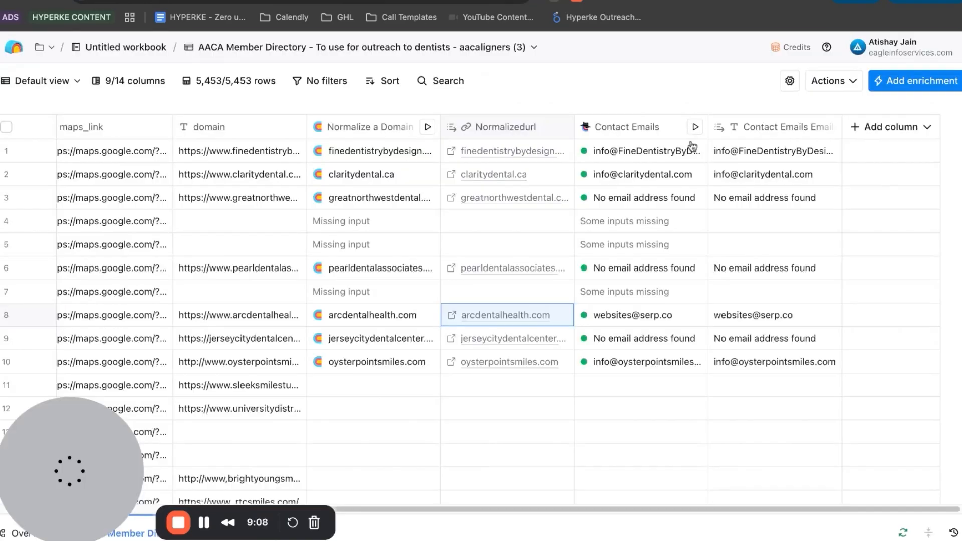
click(773, 181)
- Open Great Northwest Dental's website from row 3, search its homepage from header to footer for an email address, and return to the table
click(473, 199)
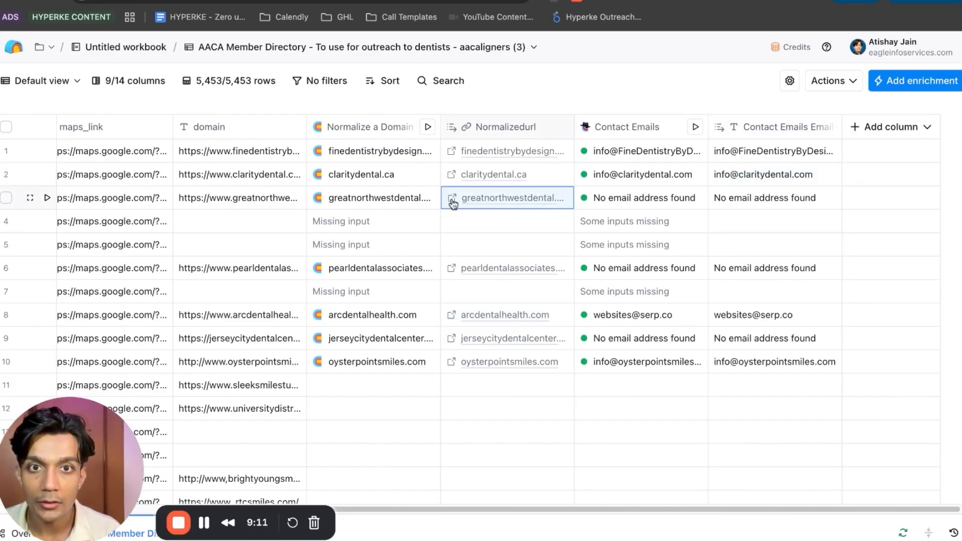
click(452, 201)
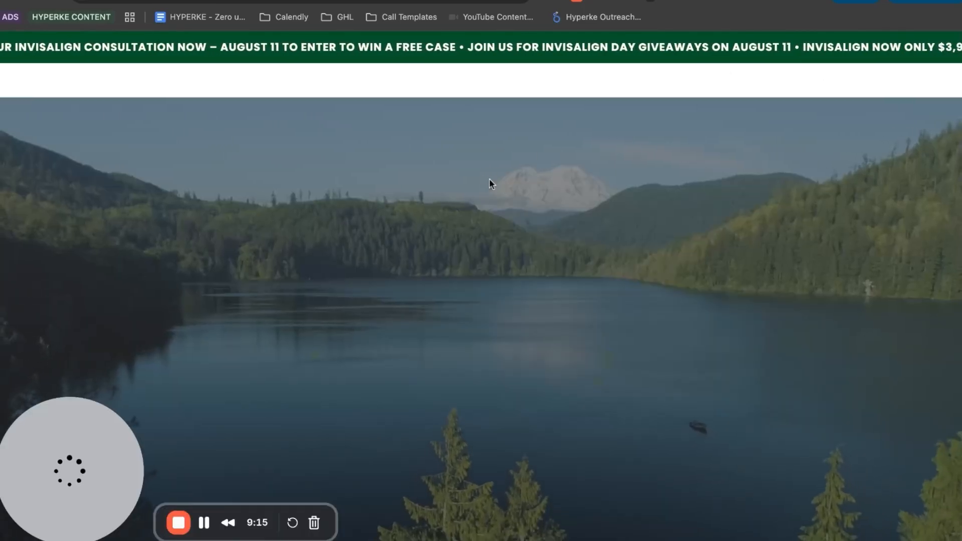
scroll(489, 179, down, 5)
scroll(491, 183, down, 8)
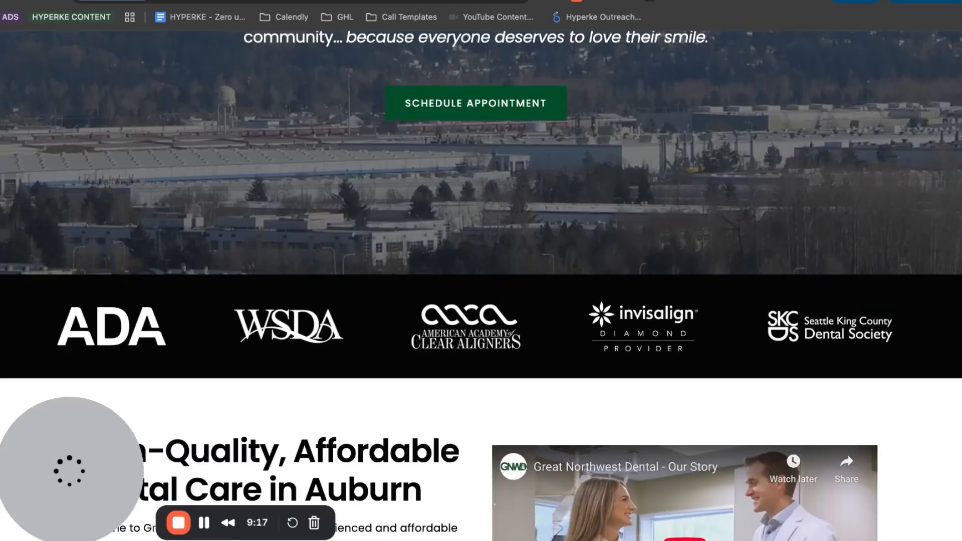
scroll(481, 191, down, 15)
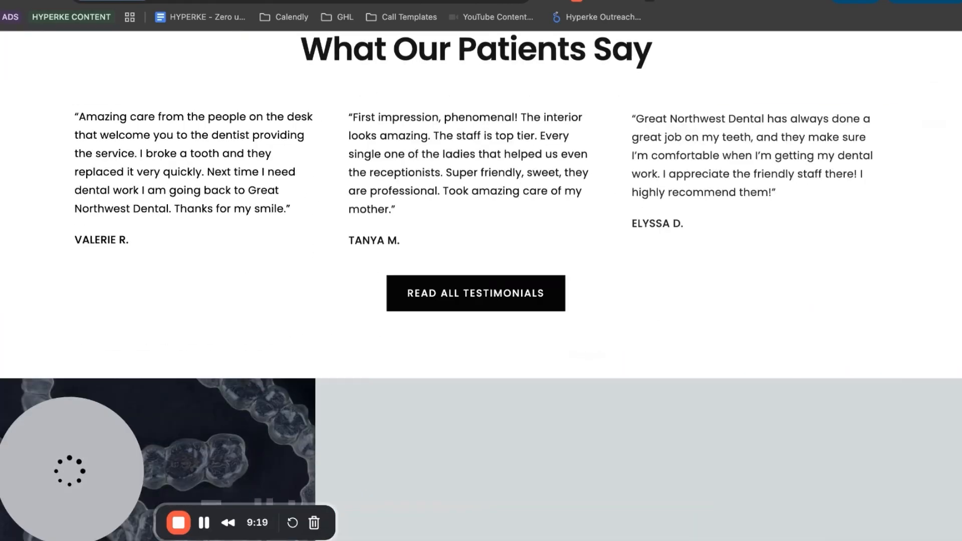
scroll(481, 285, down, 15)
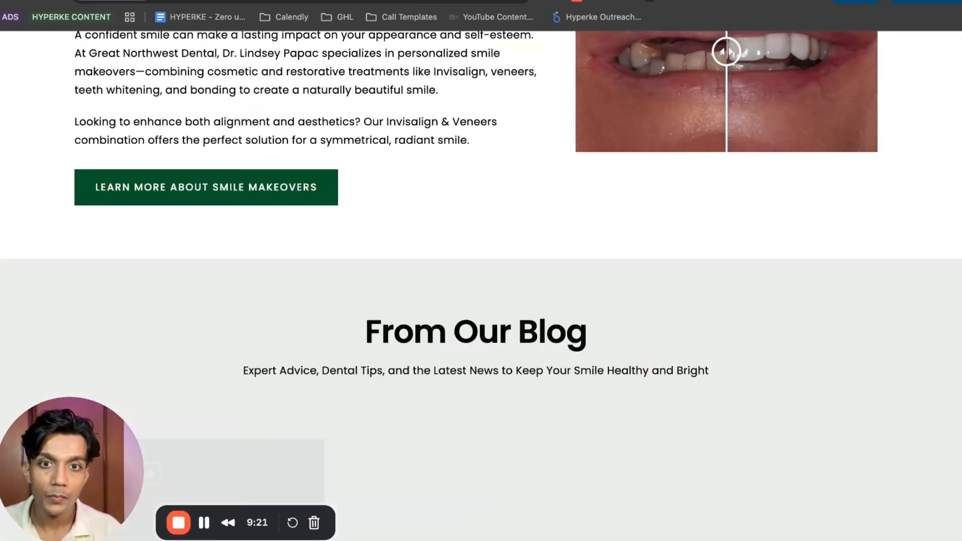
scroll(481, 285, up, 5)
scroll(481, 286, up, 5)
scroll(481, 286, down, 10)
scroll(415, 360, down, 10)
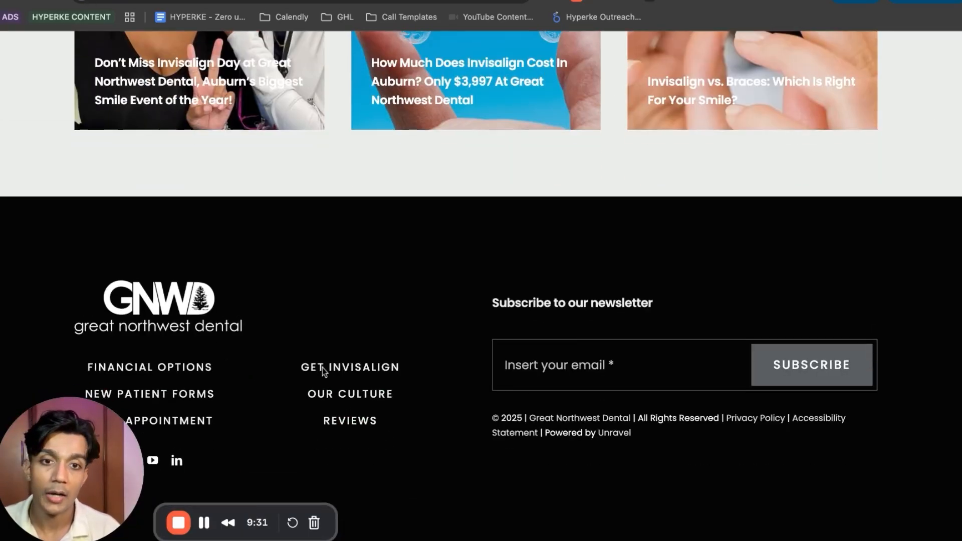
scroll(322, 368, up, 15)
scroll(323, 368, up, 15)
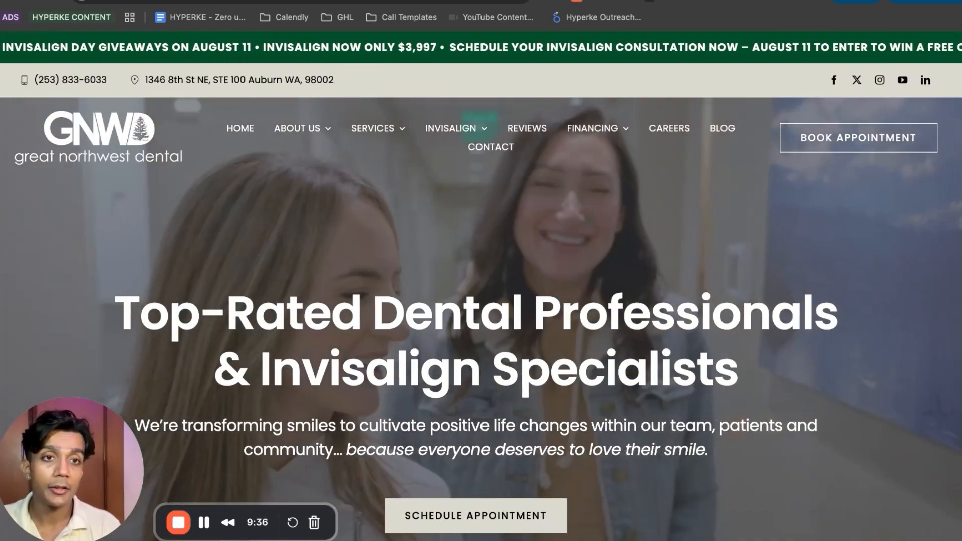
click(321, 1)
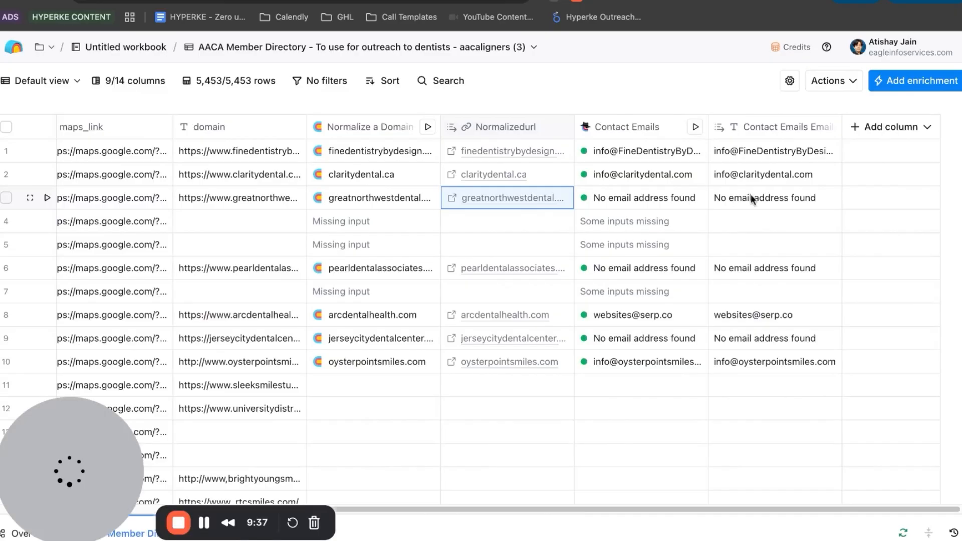
- Inspect the Contact Emails cell details for several leads, including reasoning and total AI provider cost, and close the details
click(646, 174)
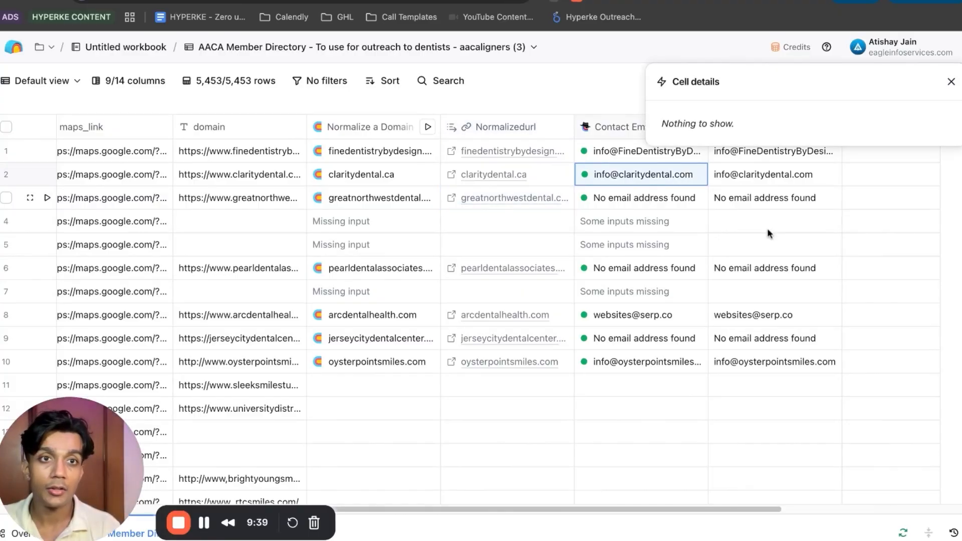
click(697, 173)
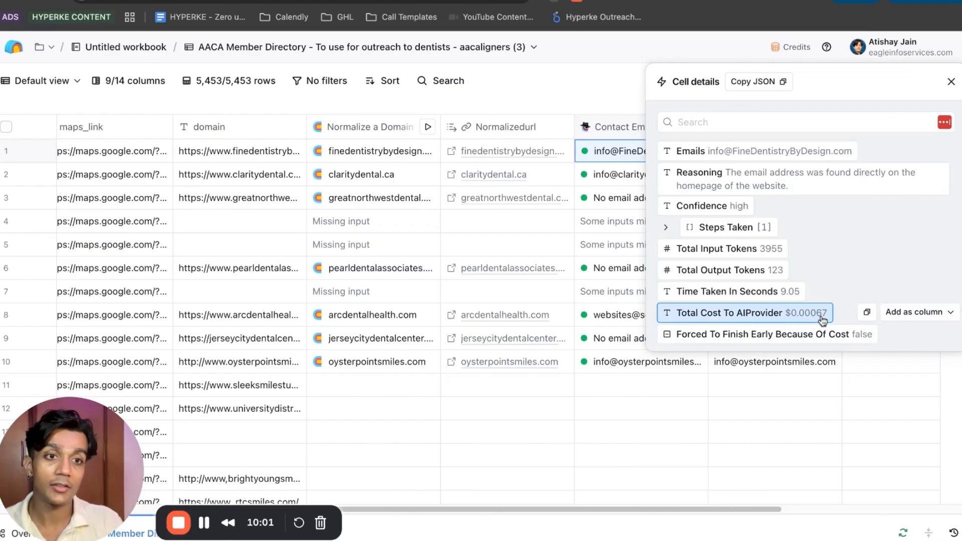
click(841, 308)
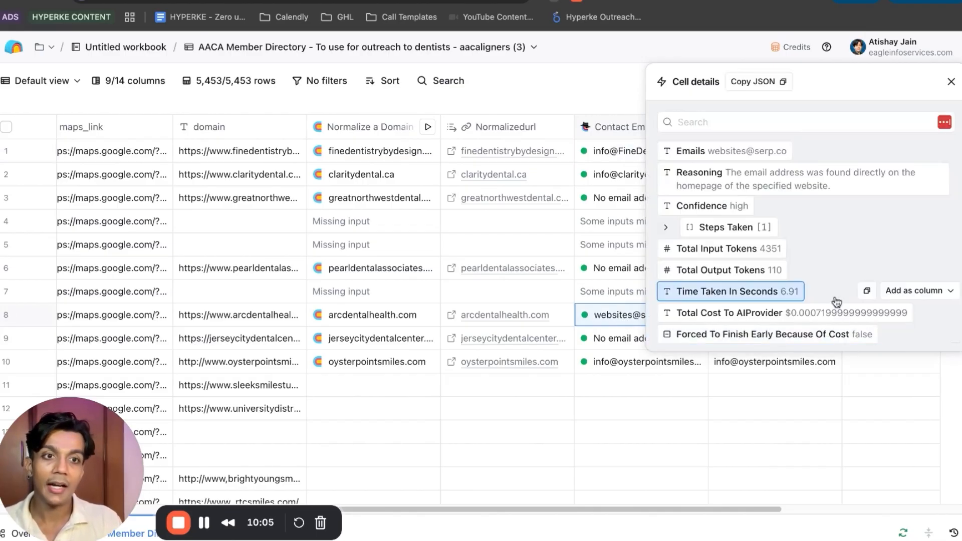
click(613, 222)
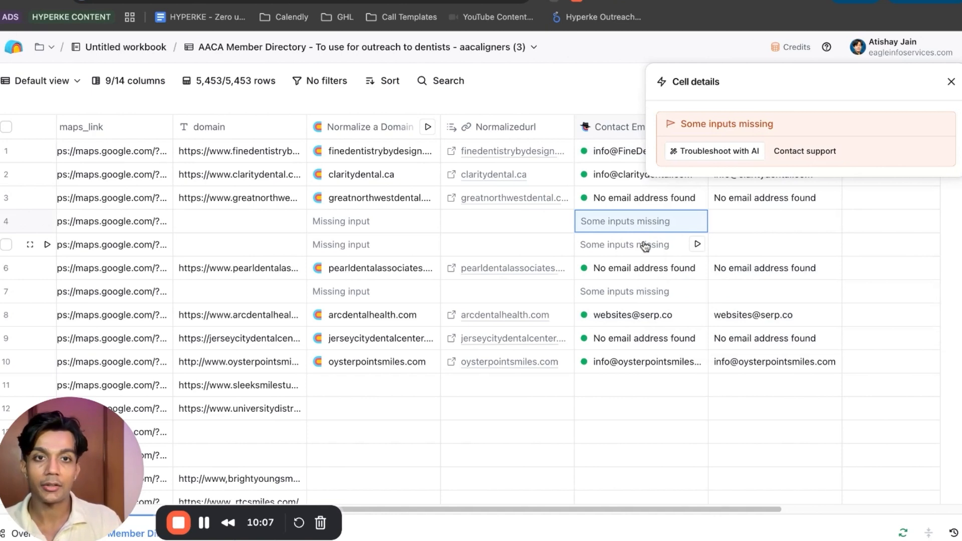
click(952, 80)
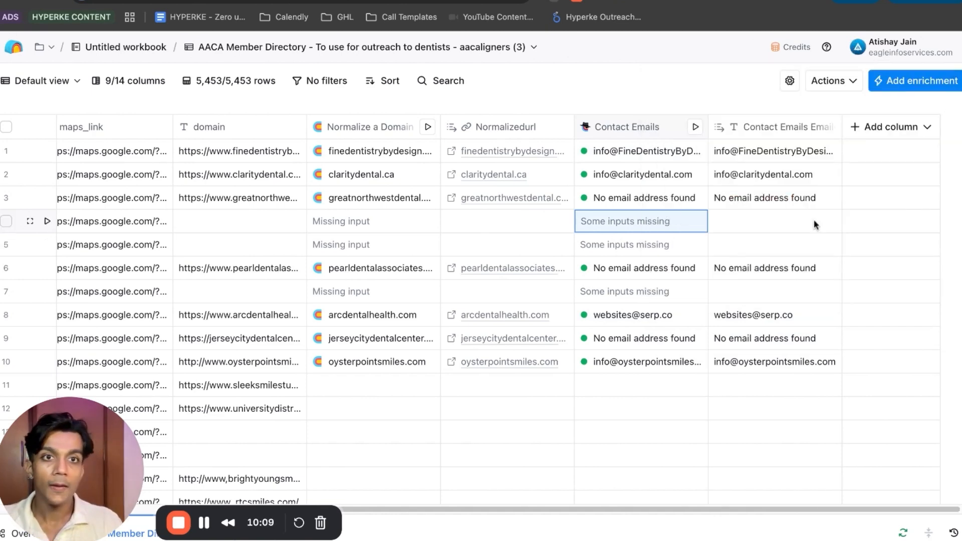
- Add a custom waterfall column to the lead table with its data type set to Email
click(888, 130)
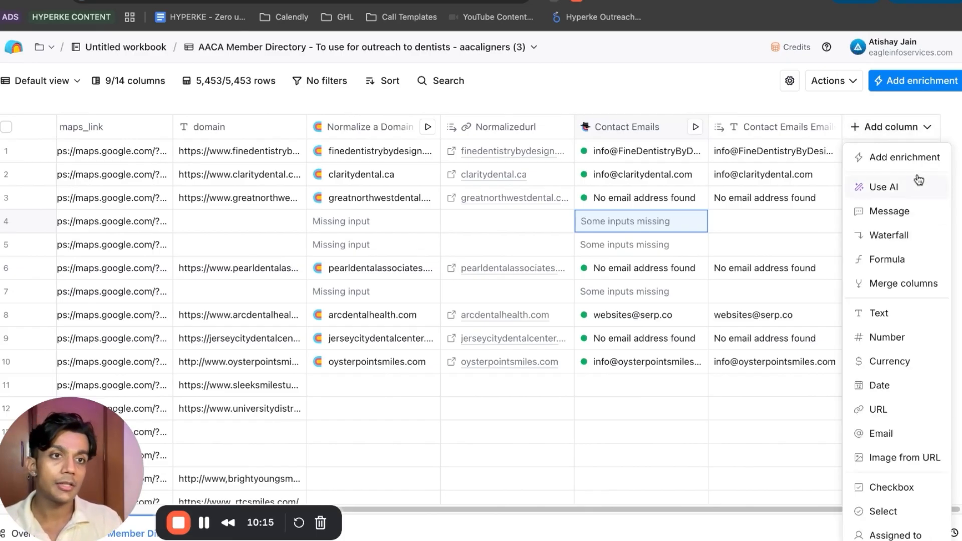
click(903, 236)
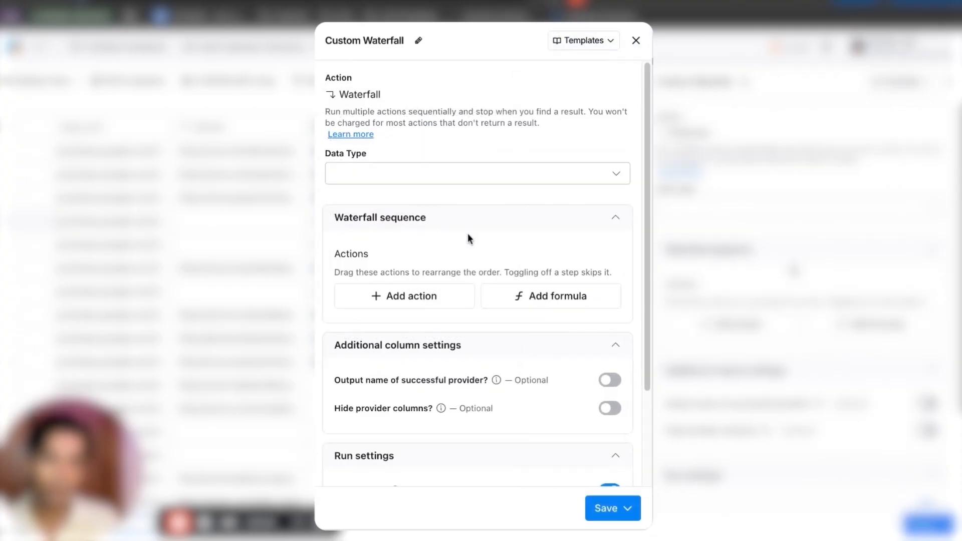
click(455, 174)
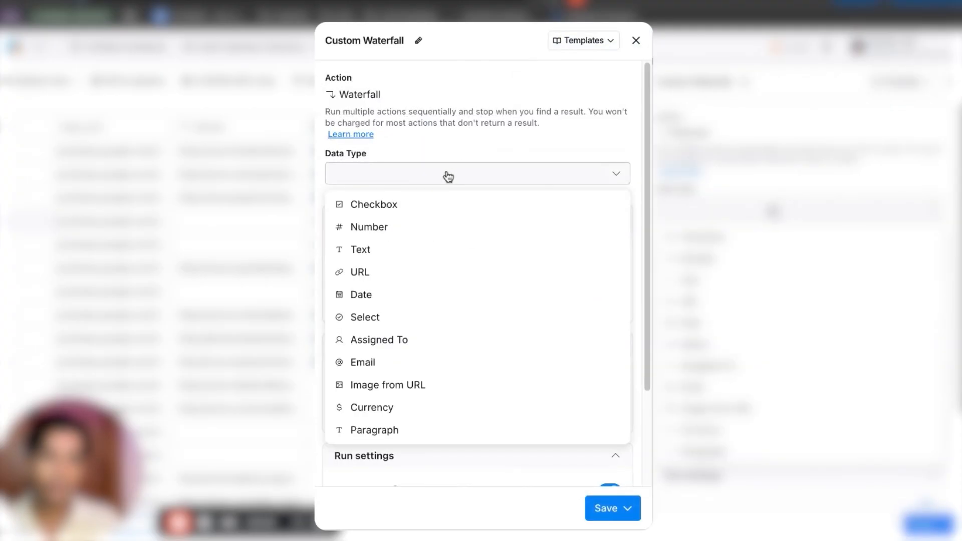
click(397, 368)
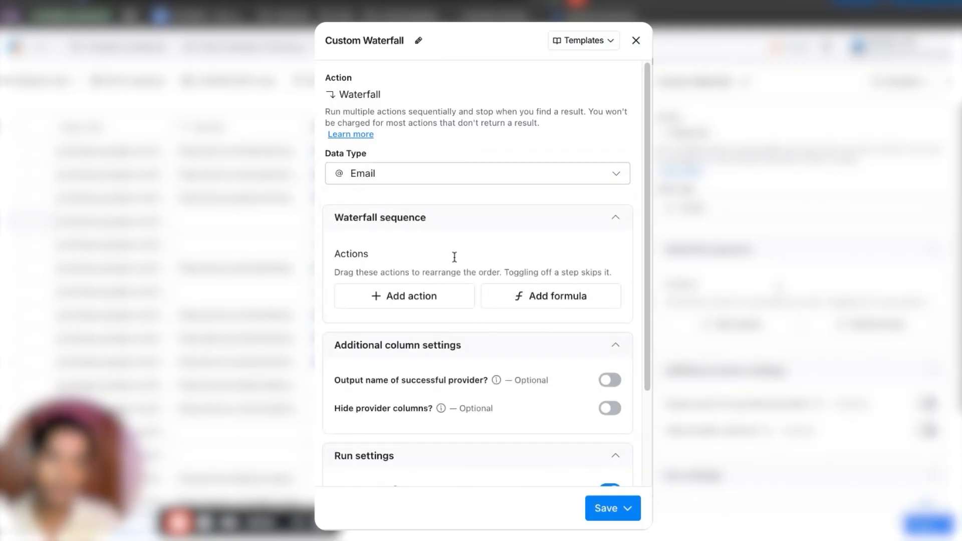
- Search the actions for "leadmagic" and save LeadMagic's Find work email as a waterfall step with the mapped full name and Normalizedurl columns
click(417, 301)
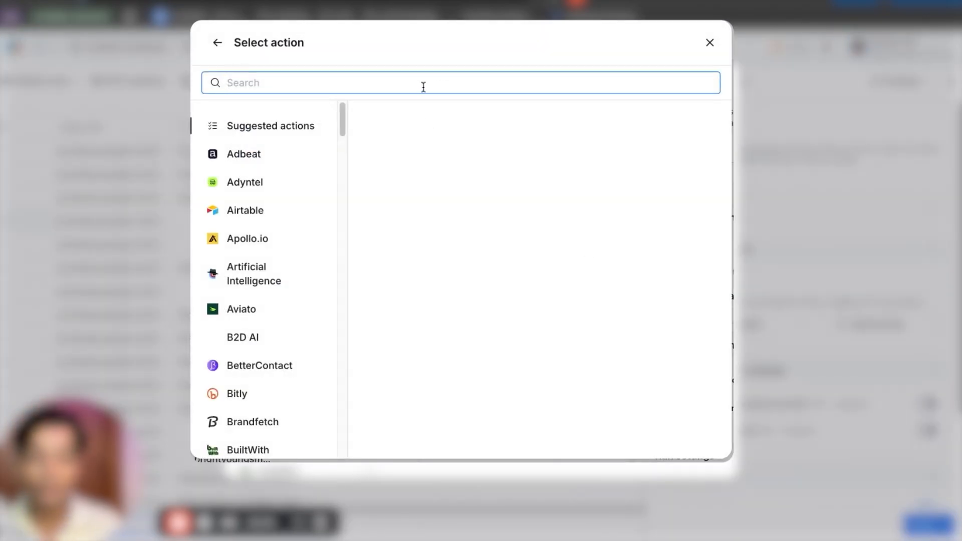
text(leadmagic)
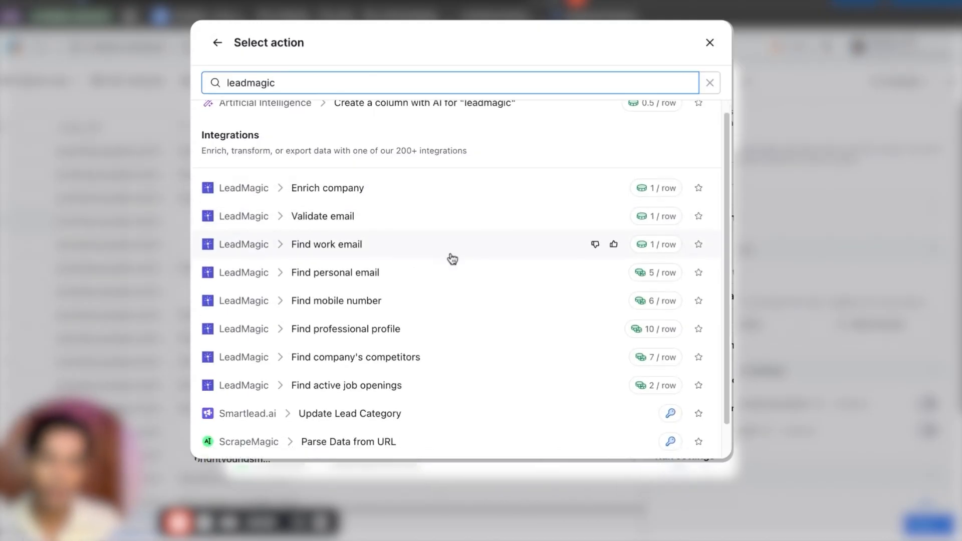
scroll(451, 258, down, 2)
scroll(428, 317, up, 2)
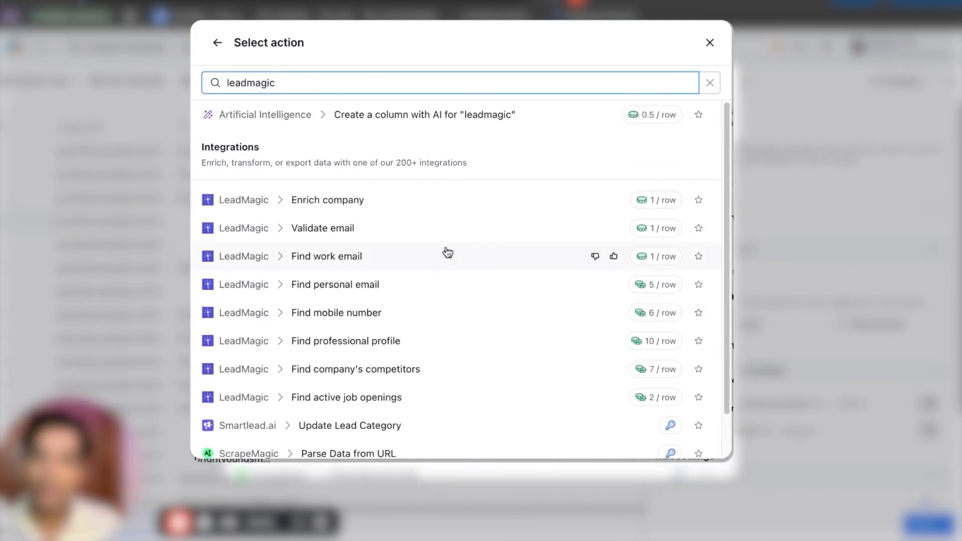
click(378, 261)
scroll(429, 241, down, 3)
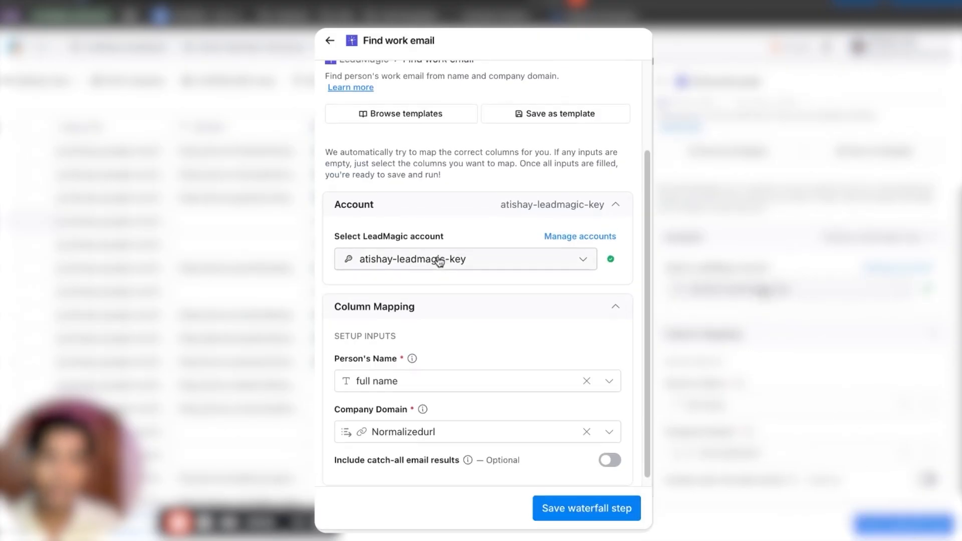
scroll(441, 259, up, 3)
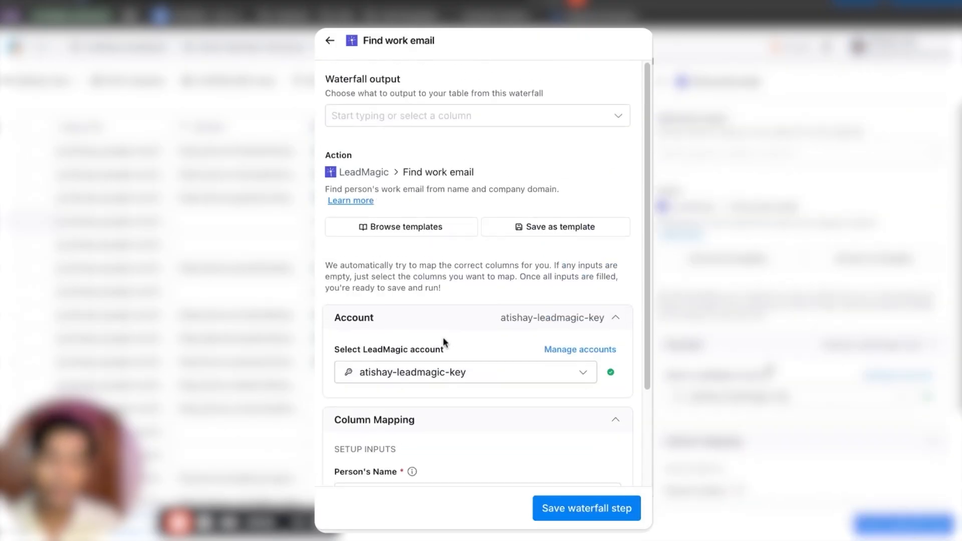
click(596, 508)
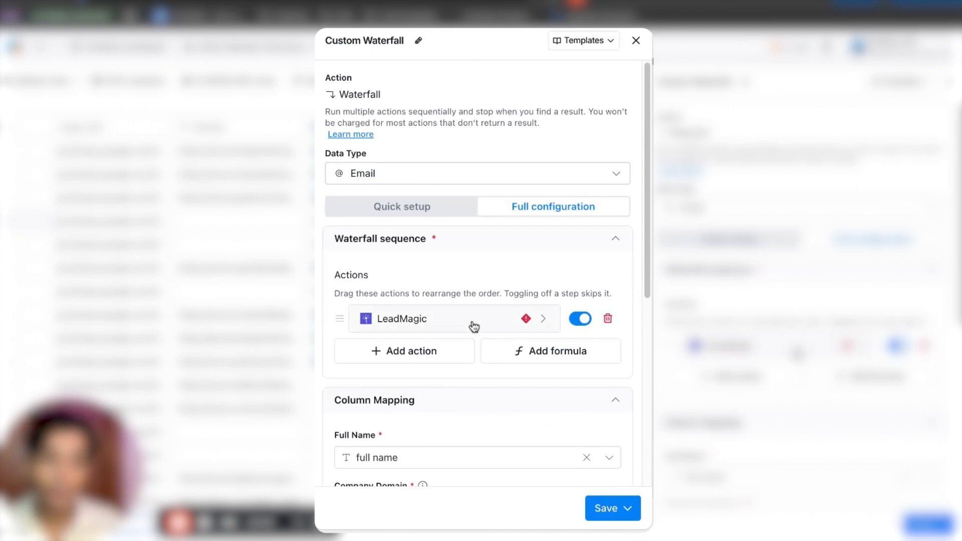
- Set the waterfall output of the LeadMagic action to email and save the waterfall step
click(472, 323)
click(371, 109)
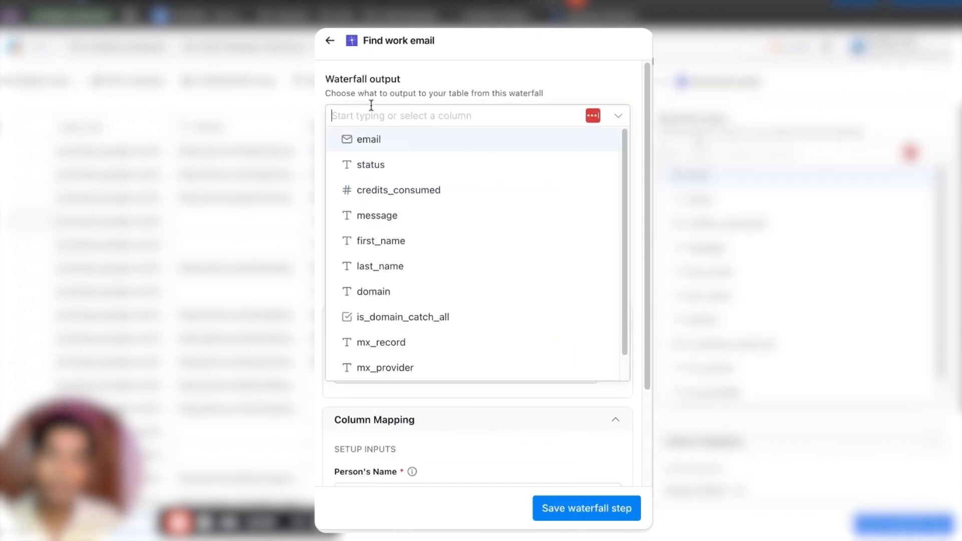
click(365, 143)
click(558, 508)
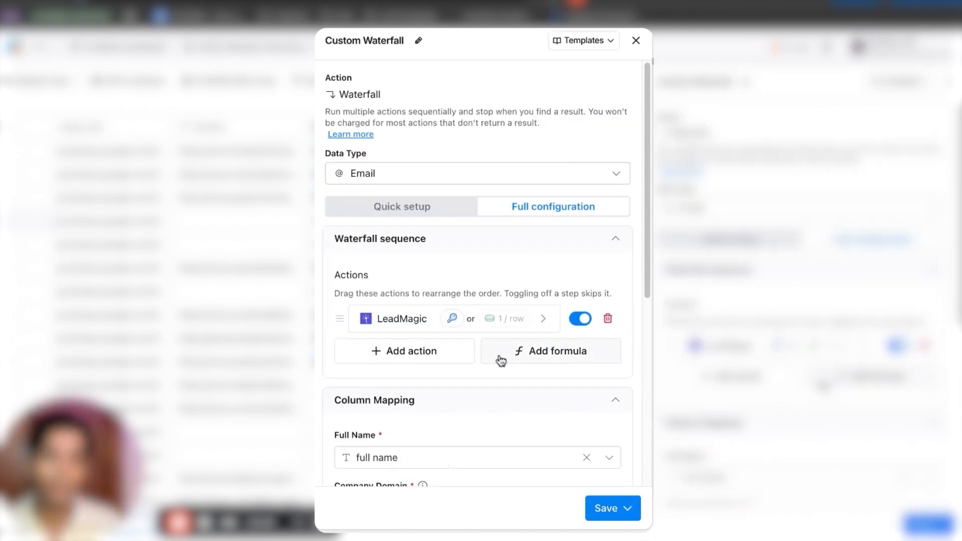
- Add Findymail's Find Work Email as the second waterfall action, choose email as its output, and save the waterfall step
click(414, 356)
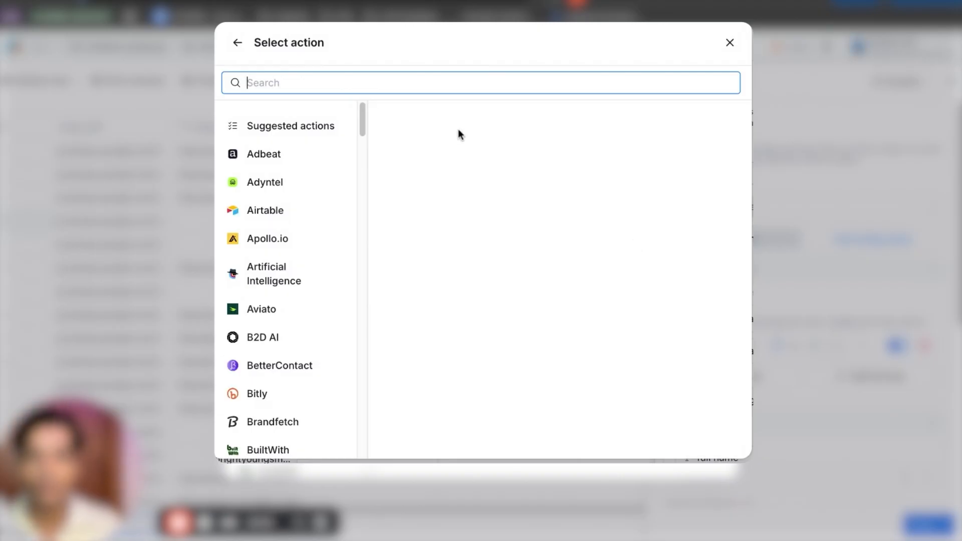
text(findymail)
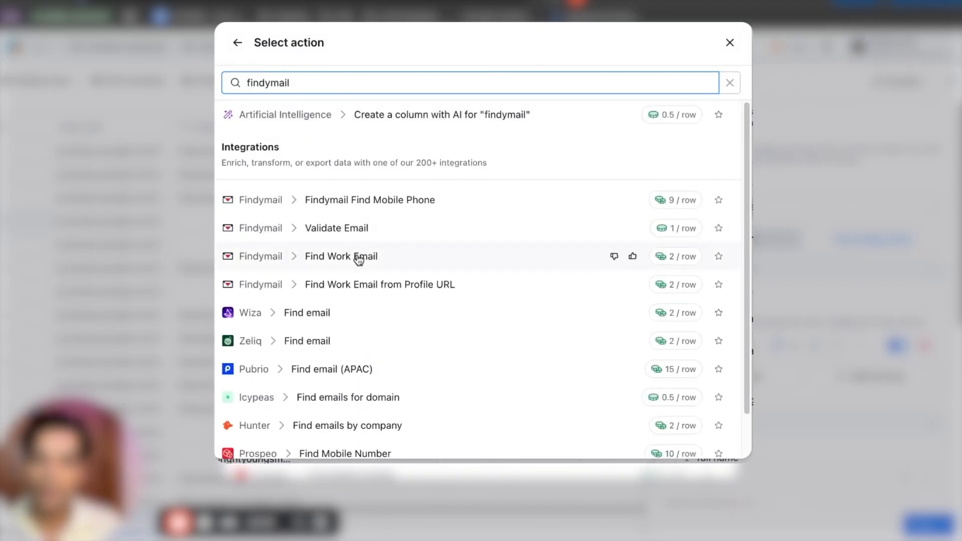
click(359, 259)
scroll(466, 381, down, 2)
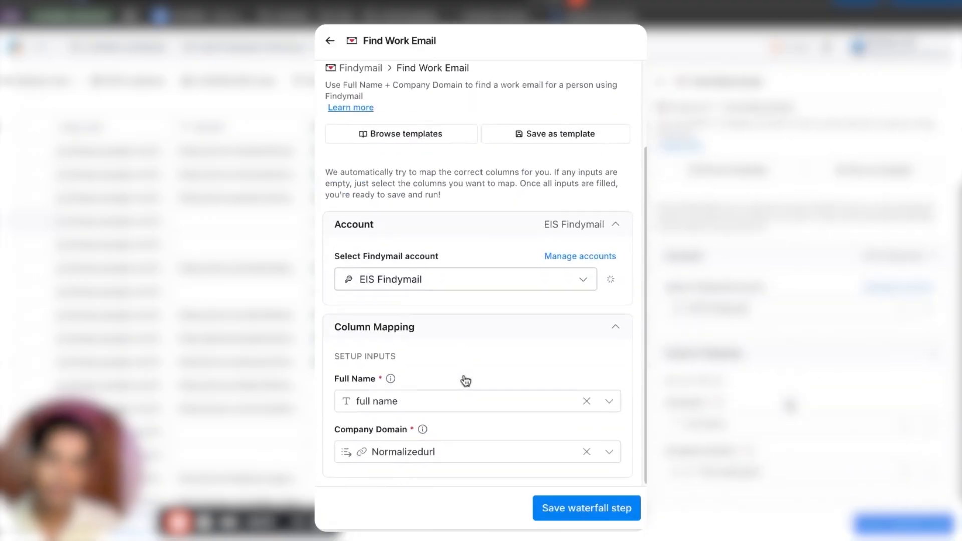
scroll(423, 150, up, 3)
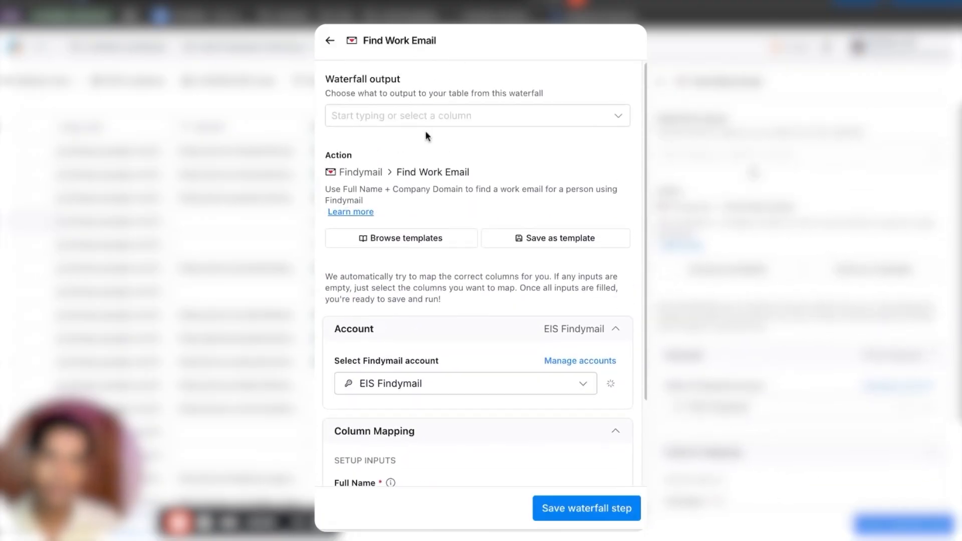
click(426, 117)
click(390, 142)
scroll(446, 415, down, 2)
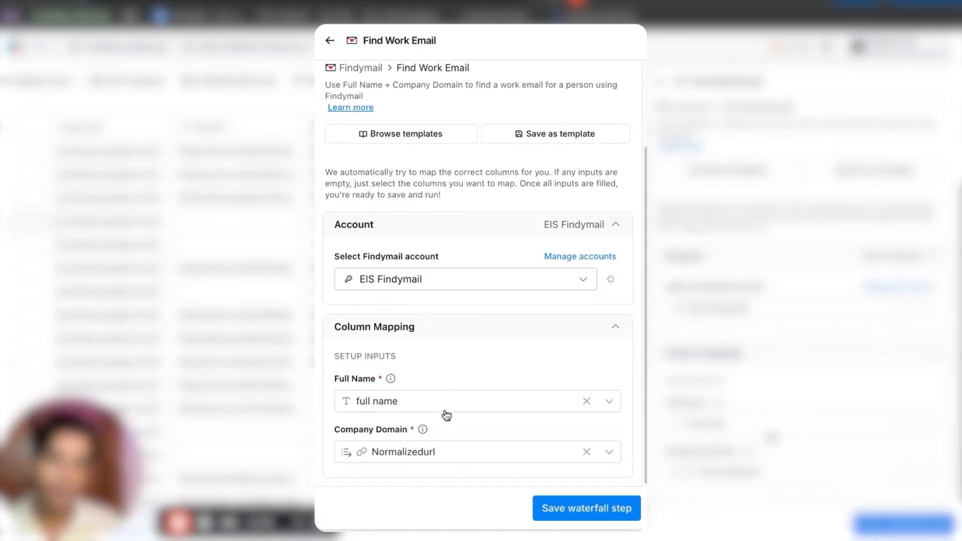
click(600, 509)
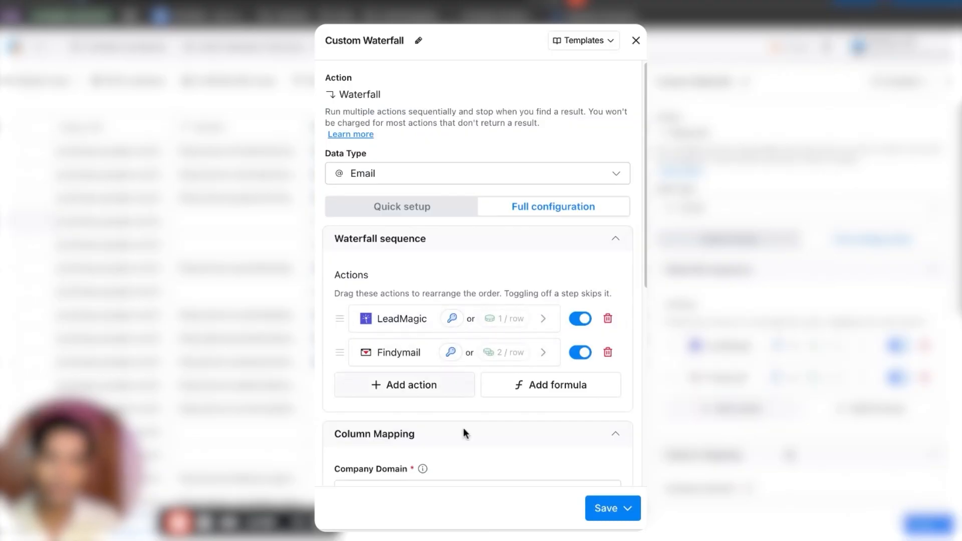
click(624, 509)
click(429, 441)
click(429, 441)
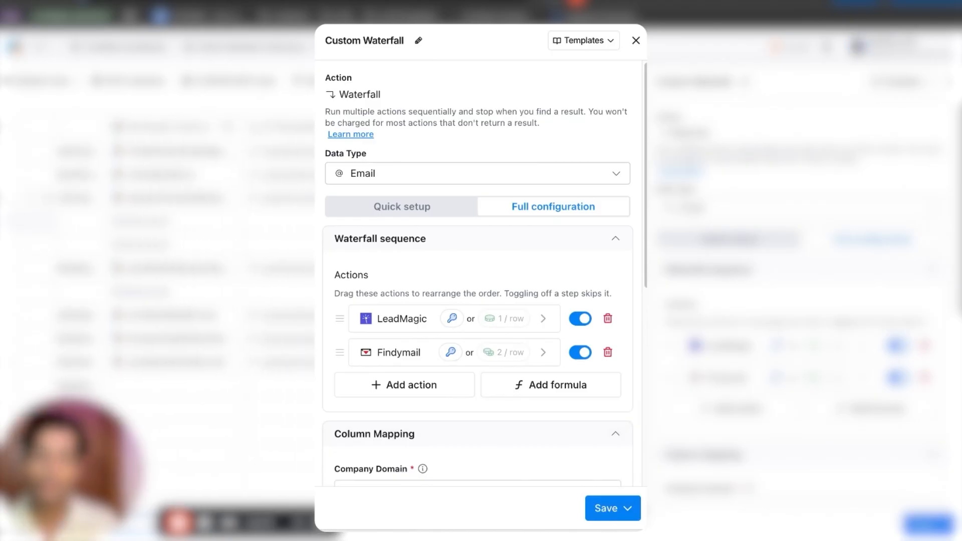
- Draft the waterfall's run condition in the AI formula generator: "Do not run this row if emails is empty or says "No email found"", referencing Contact Emails' emails output
scroll(417, 302, down, 7)
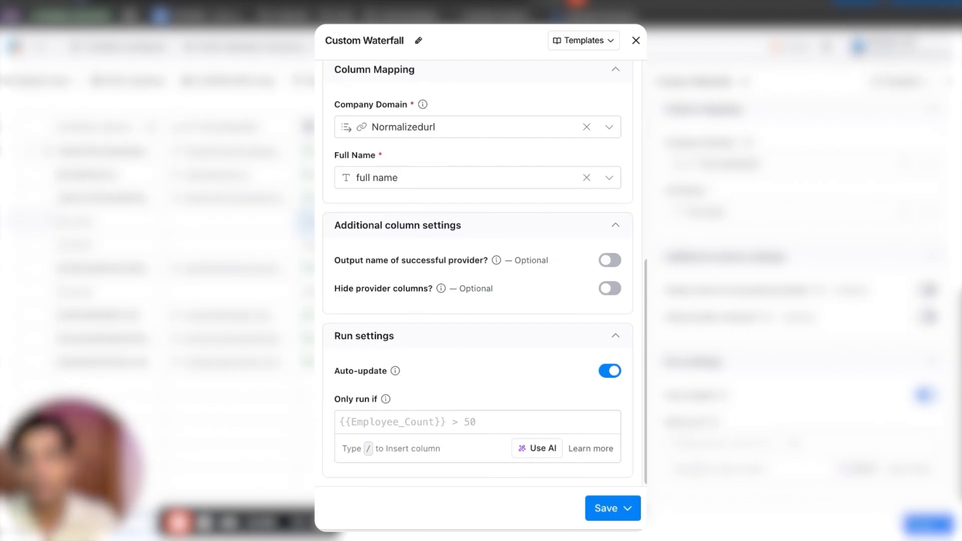
scroll(479, 306, up, 3)
scroll(478, 306, down, 3)
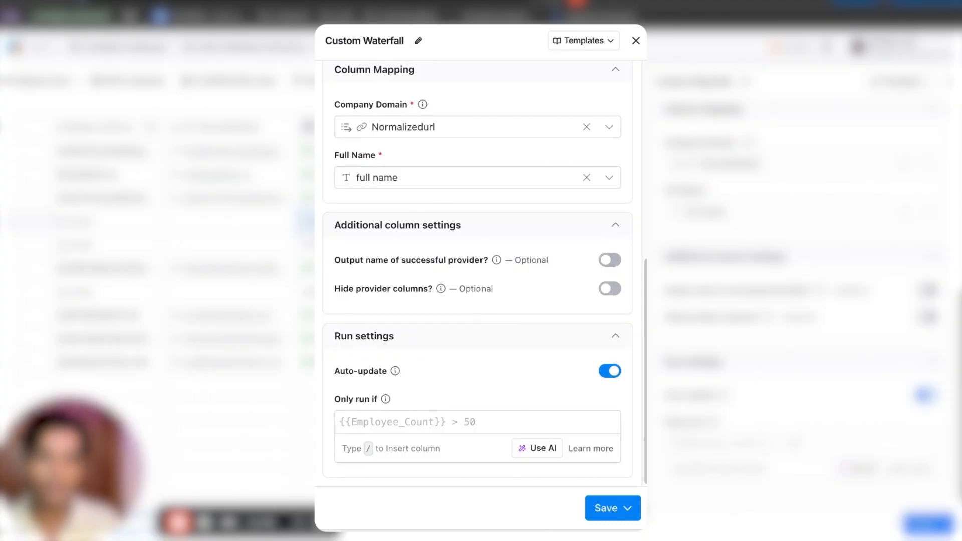
click(526, 451)
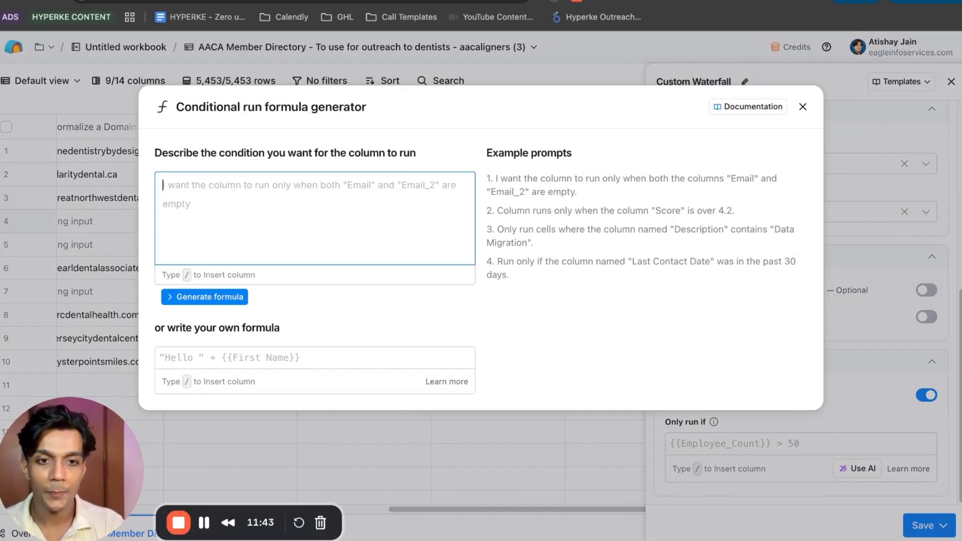
text(Do not run)
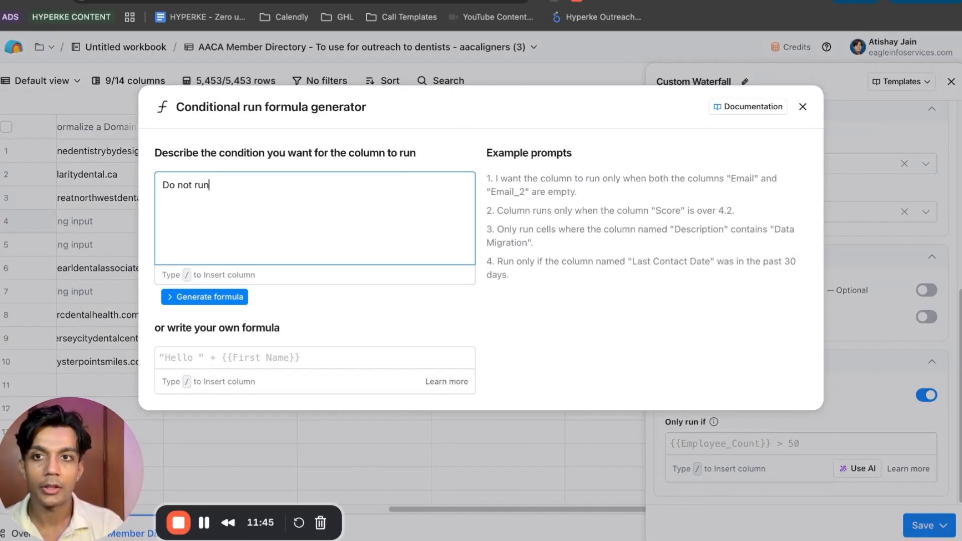
text( this row if /email)
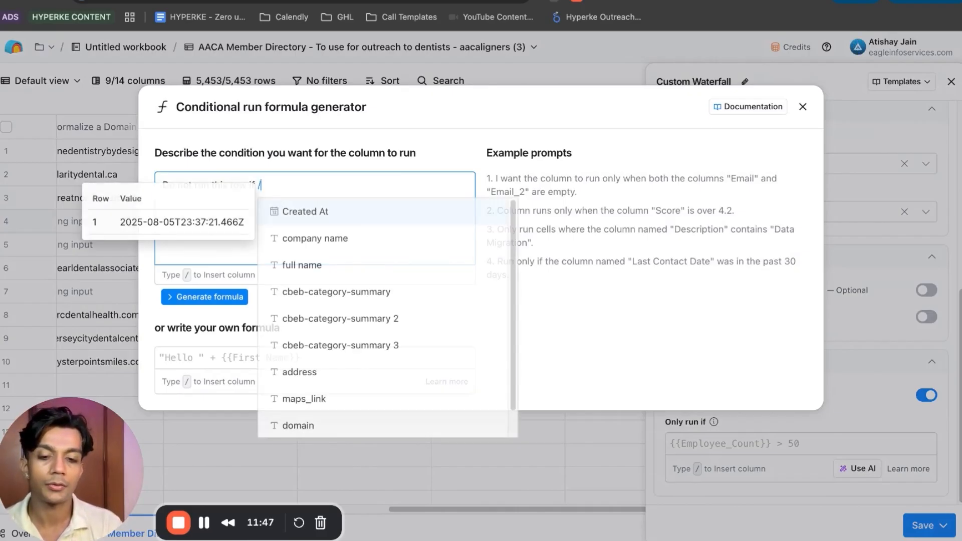
key(BackSpace)
key(BackSpace)
key(BackSpace)
key(BackSpace)
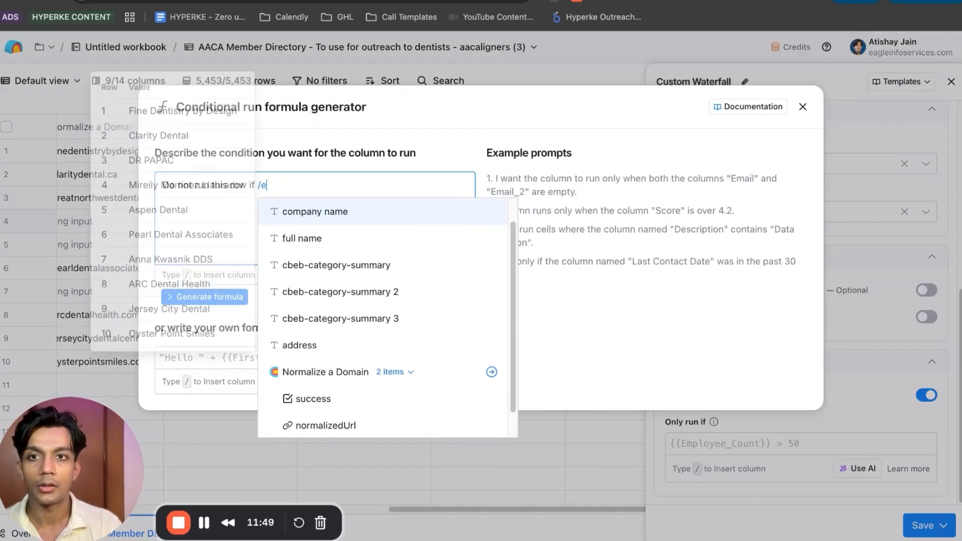
text(emails)
key(Down)
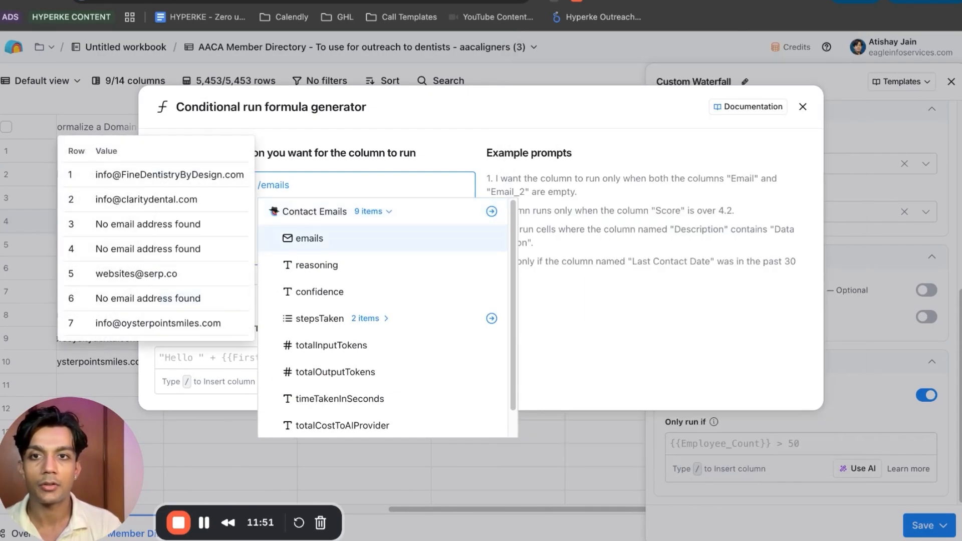
key(Return)
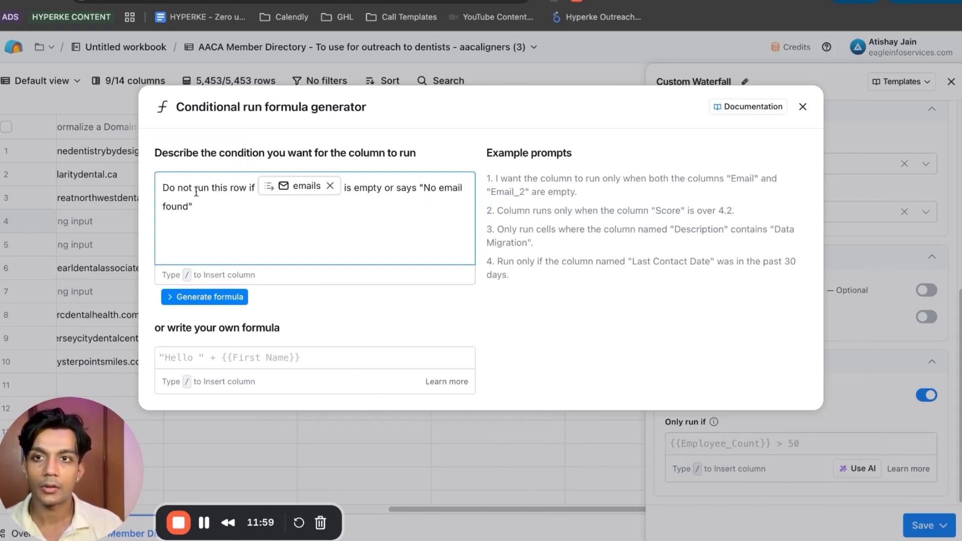
- Reword the run condition as "Only run if emails is empty or says "No email found"" and try to generate its formula
double_click(170, 189)
drag(169, 189, 241, 189)
text(Only)
key(BackSpace)
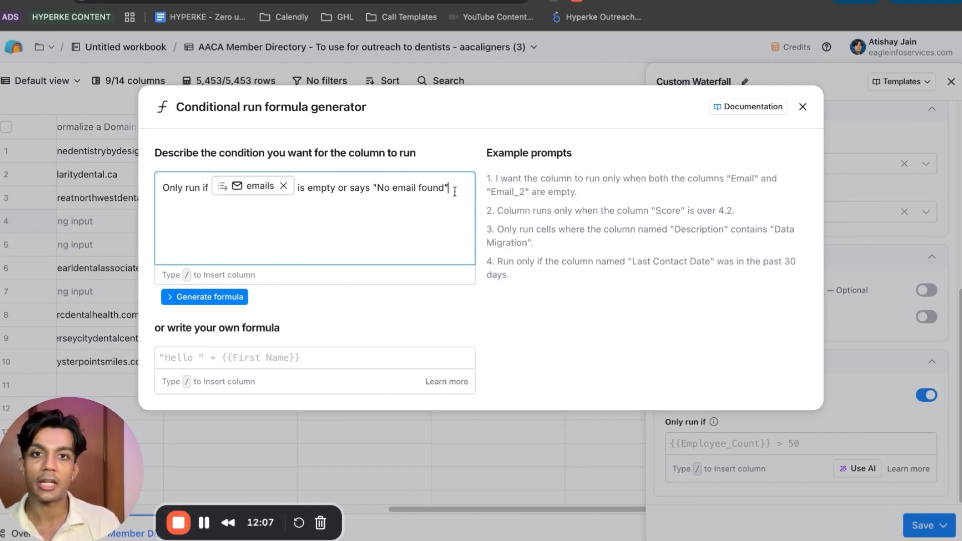
click(224, 301)
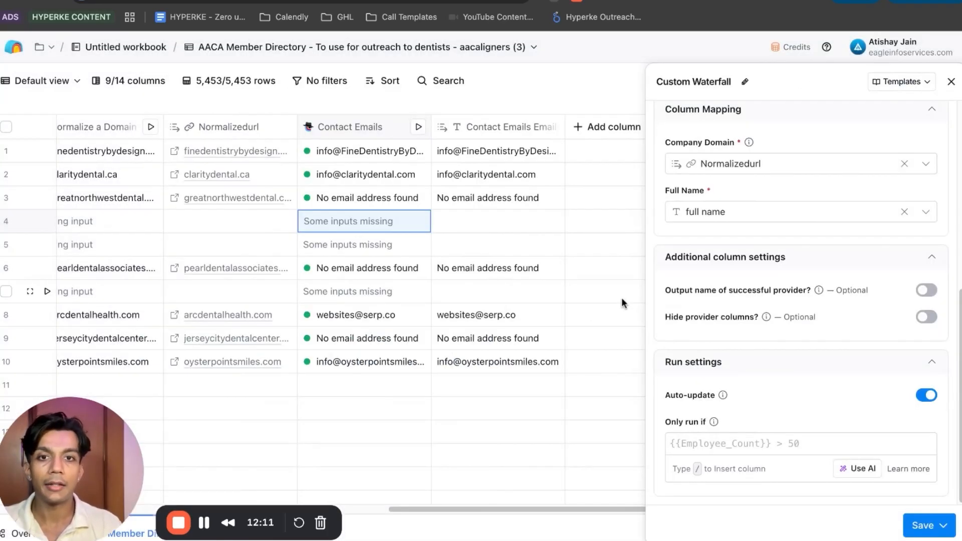
- Generate the waterfall's run condition formula from "Only execute if emails is empty or is "No email found"", referencing Contact Emails' emails output
click(863, 468)
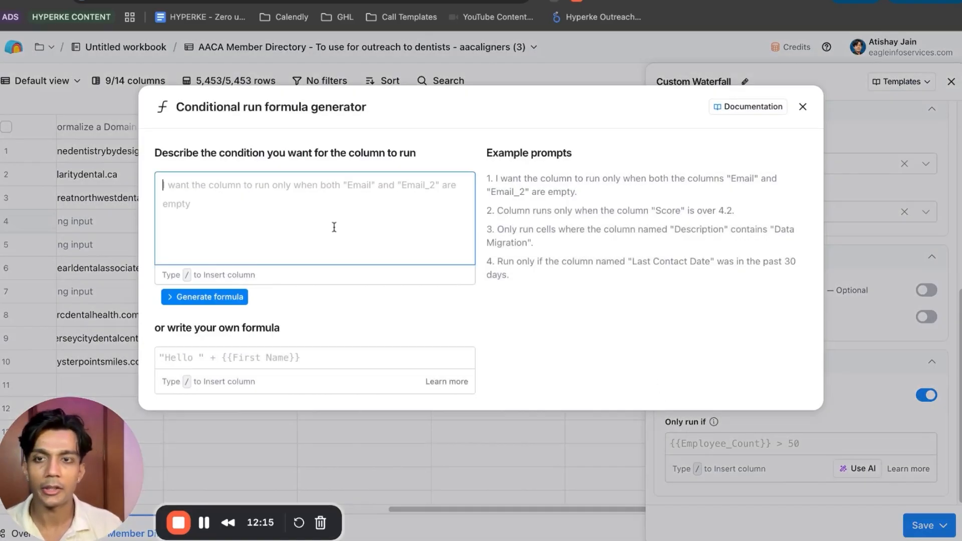
text(Only execut)
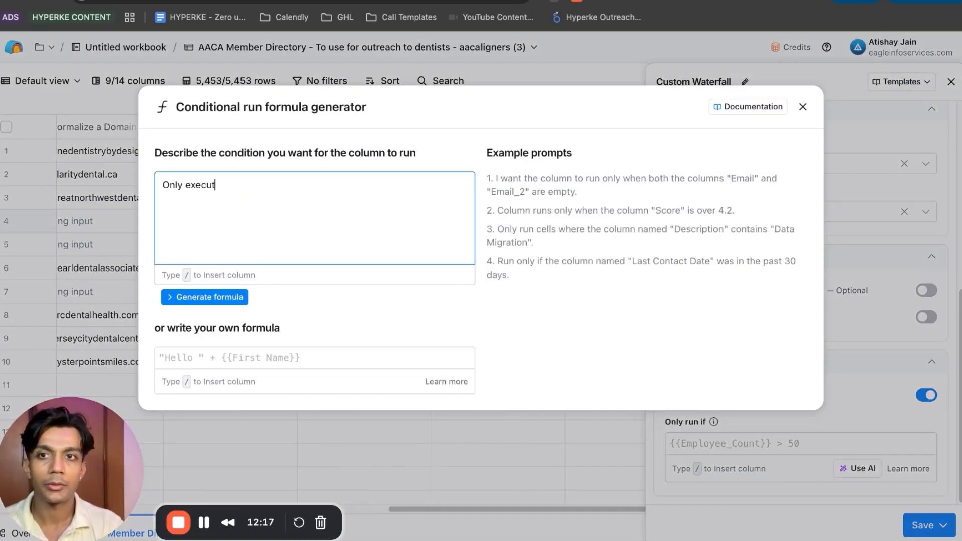
text(e f /emails)
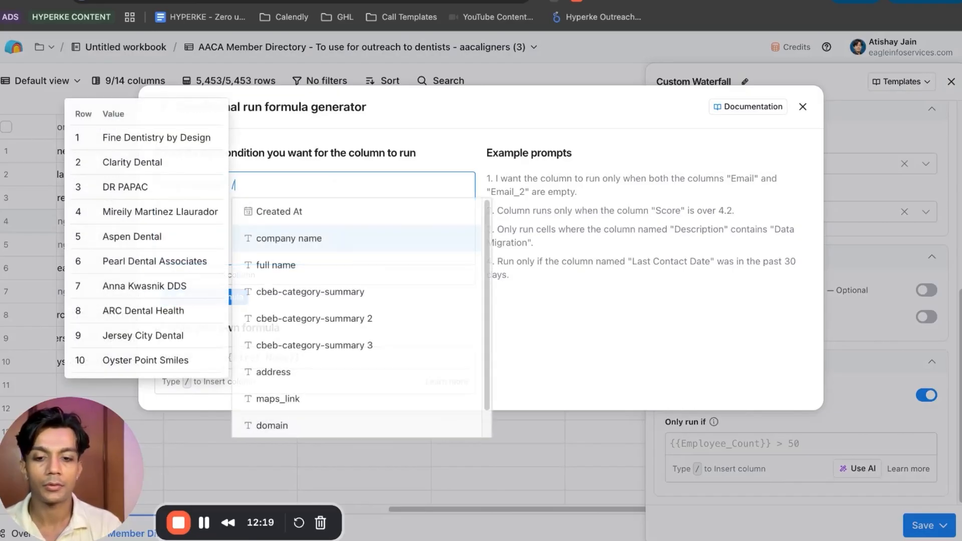
key(Down)
key(Return)
text(is )
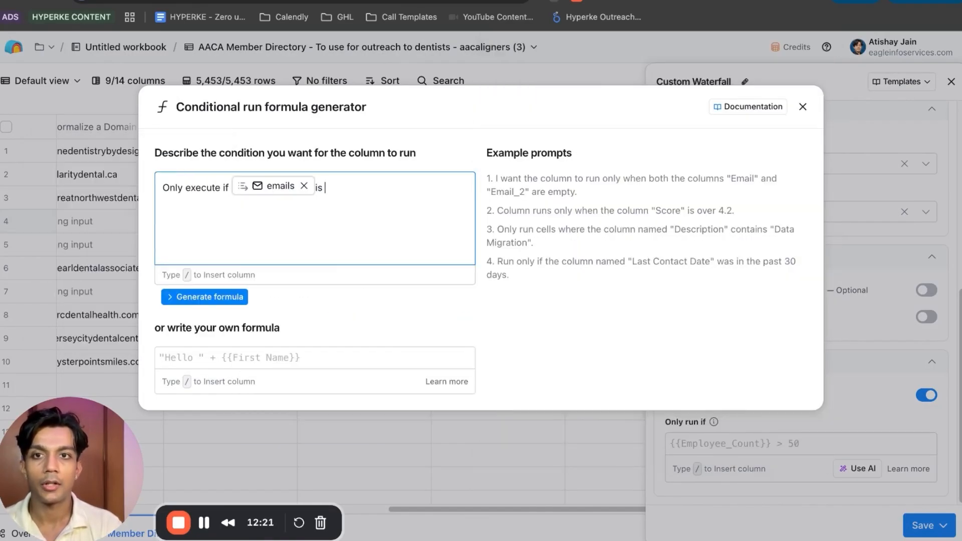
text(empty or is "No email found)
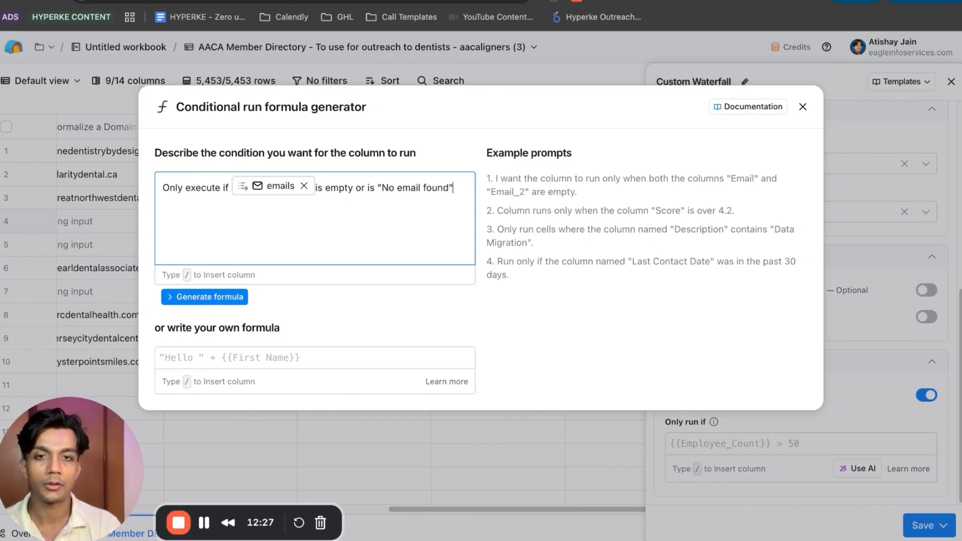
key(alt+Left)
key(alt+Left)
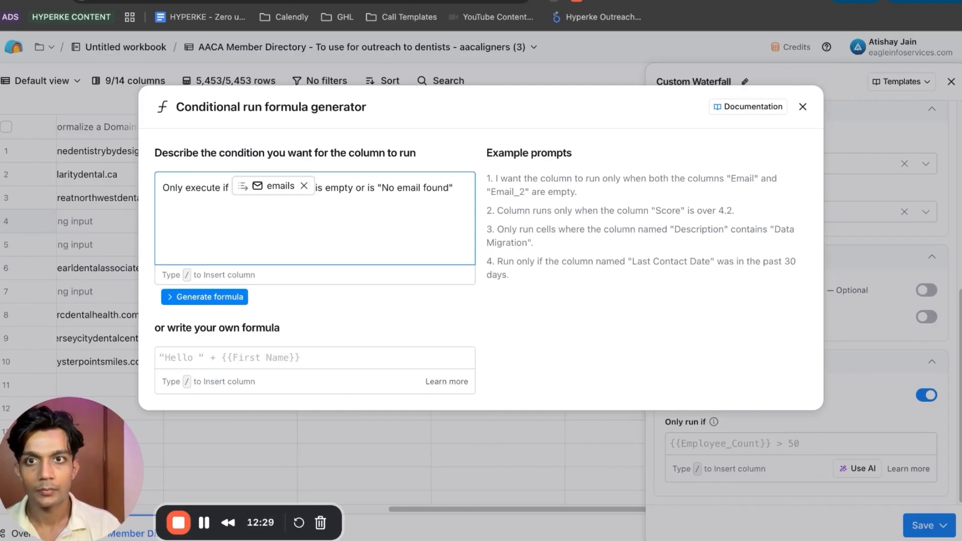
key(ctrl+a)
click(210, 297)
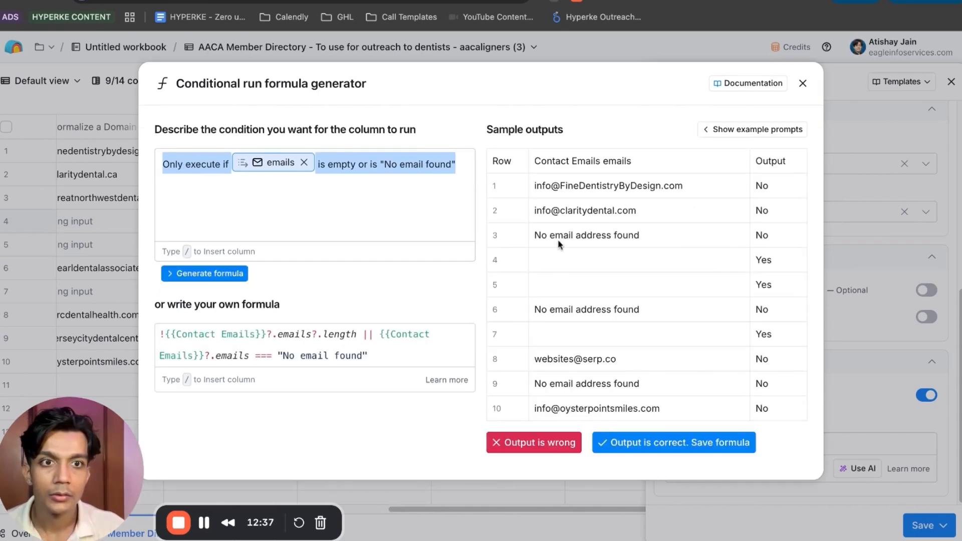
- Correct the quoted text in the run condition to "No email address found" and regenerate the formula
click(375, 166)
text(address)
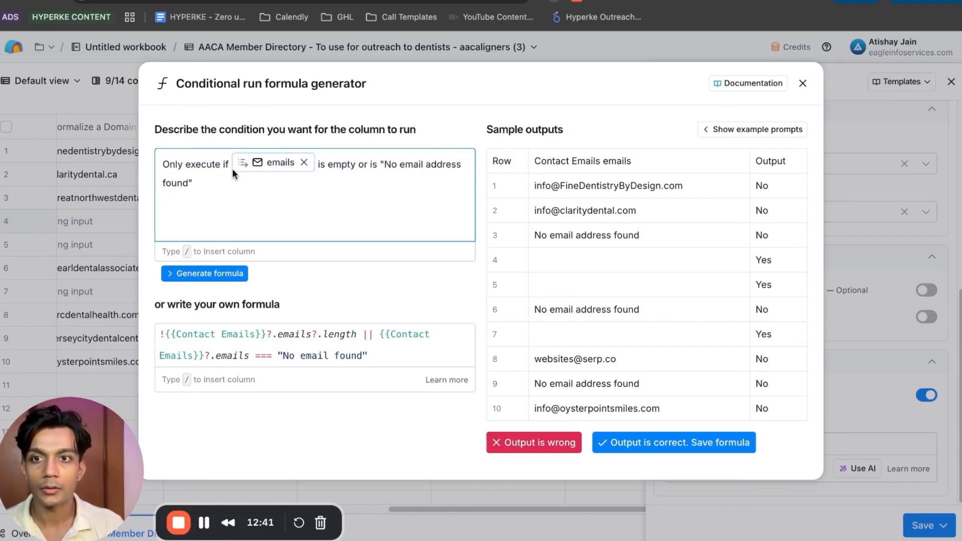
click(203, 275)
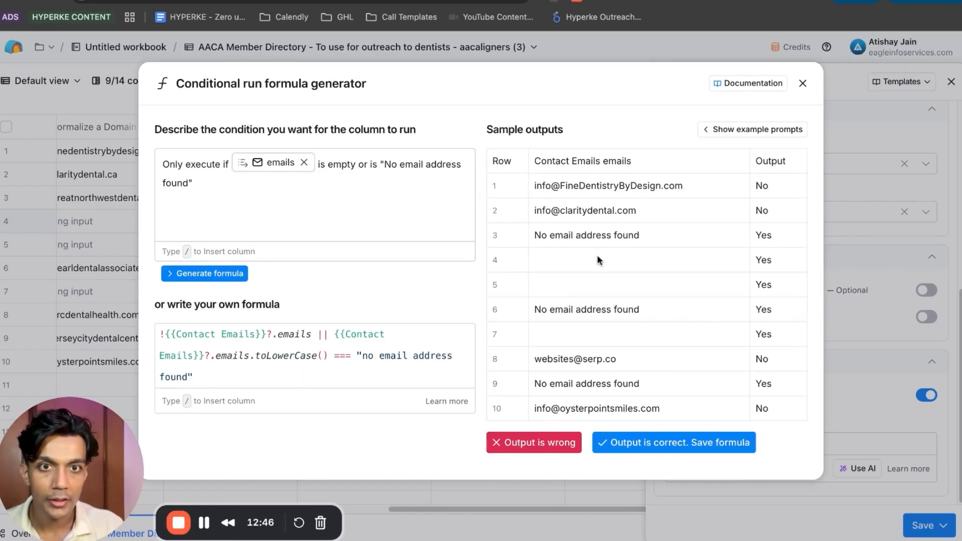
- Accept the generated formula as the run condition, save the Custom Waterfall, and run it on the first ten rows
click(690, 447)
click(922, 531)
click(881, 440)
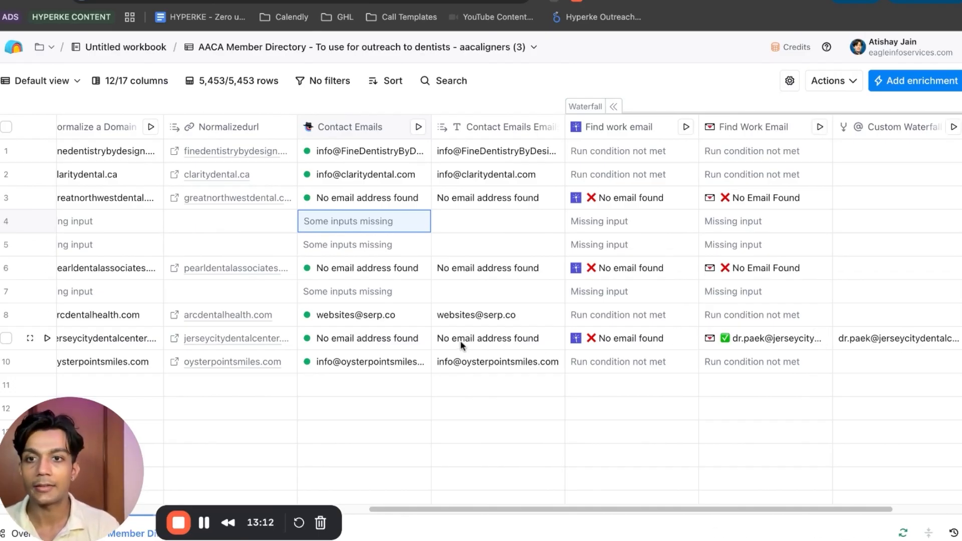
- Check the waterfall results against the contact data in the processed rows and collapse the waterfall's provider columns
scroll(462, 345, left, 10)
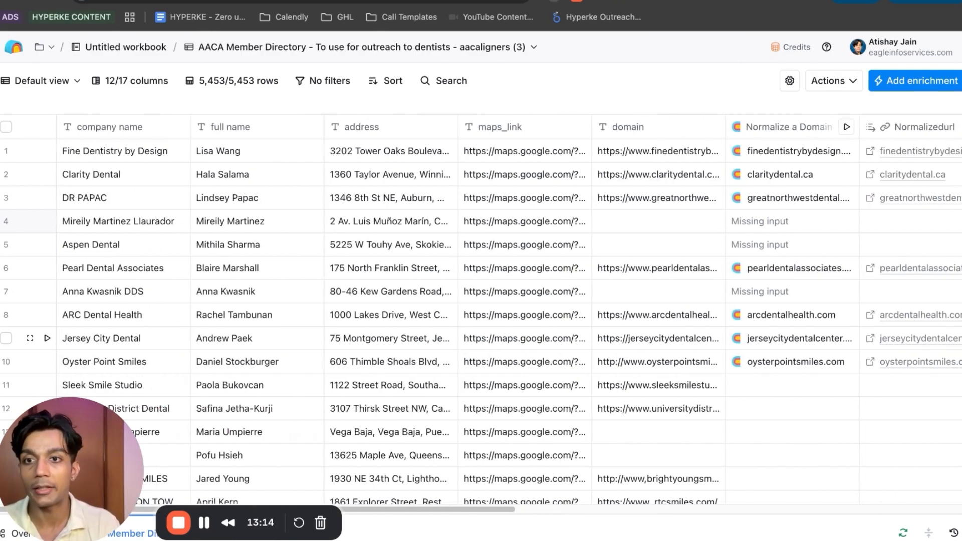
scroll(481, 338, right, 15)
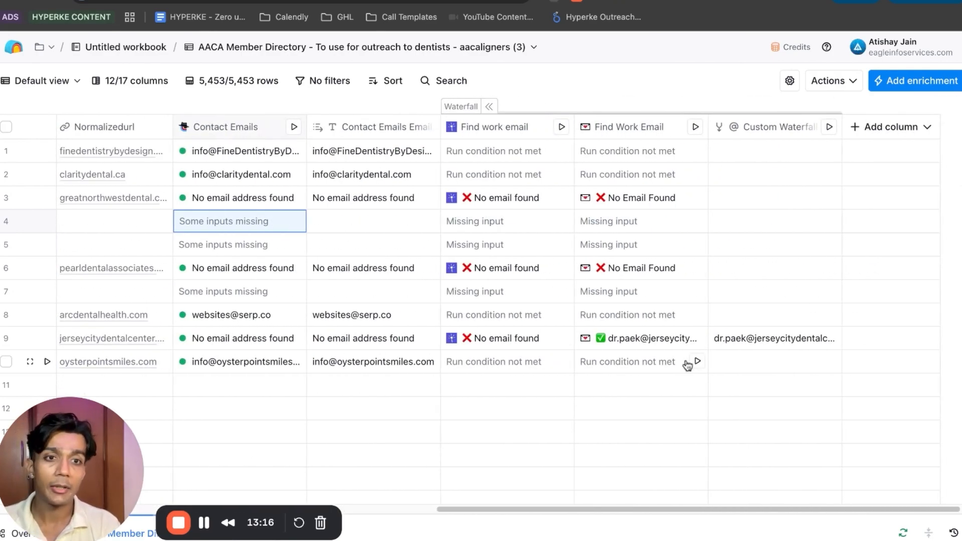
scroll(691, 361, left, 10)
scroll(242, 333, right, 15)
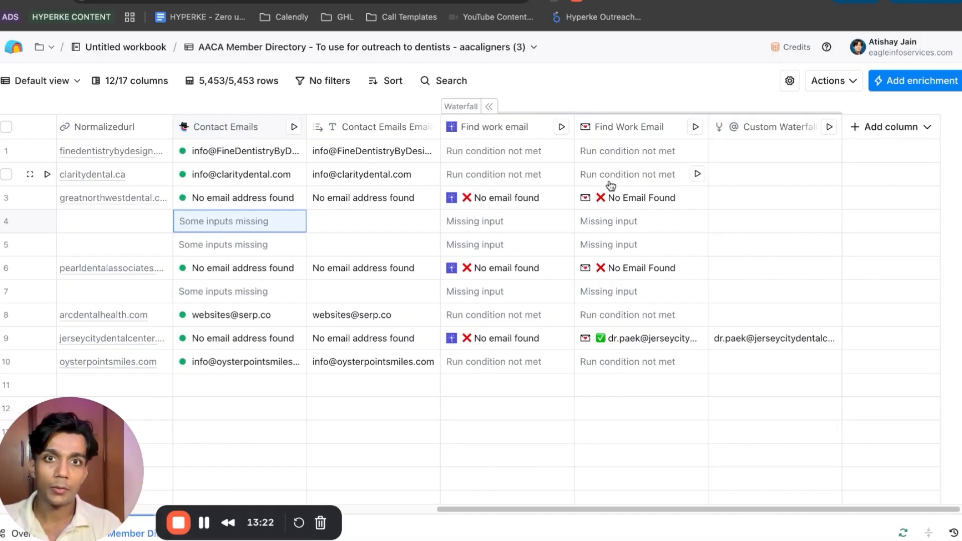
scroll(294, 292, left, 5)
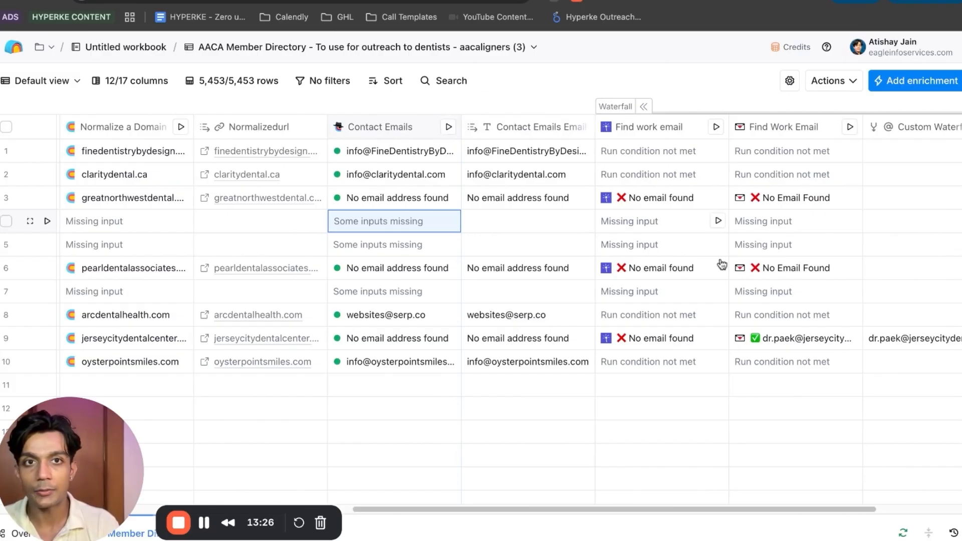
click(643, 106)
- Review the table from the company details to Contact Emails, view the source AACA member directory page, and return to the Clay table
scroll(635, 258, left, 10)
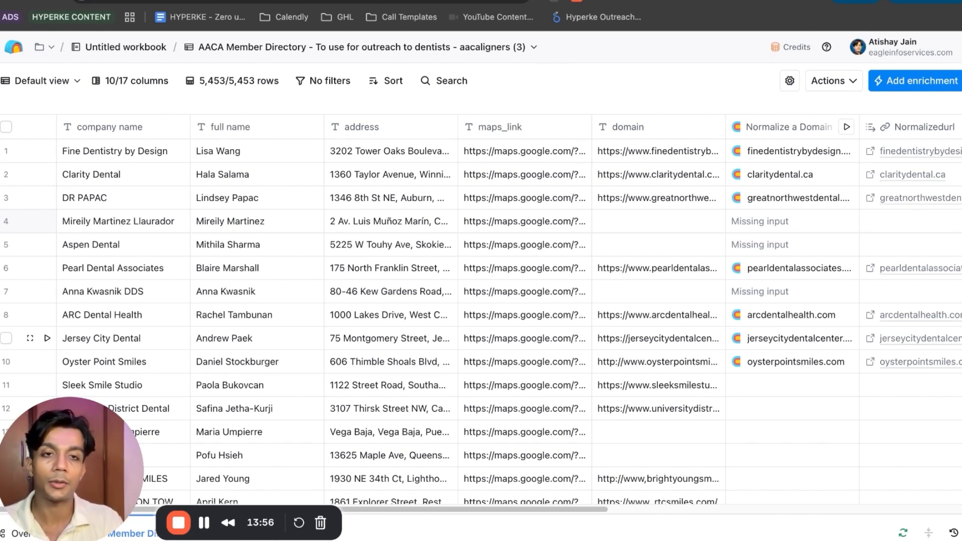
scroll(551, 338, right, 5)
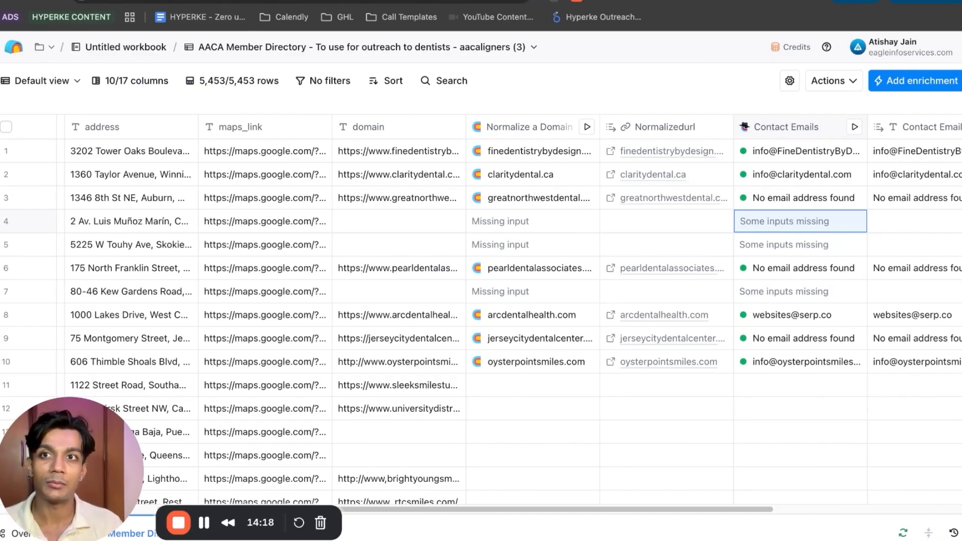
click(301, 1)
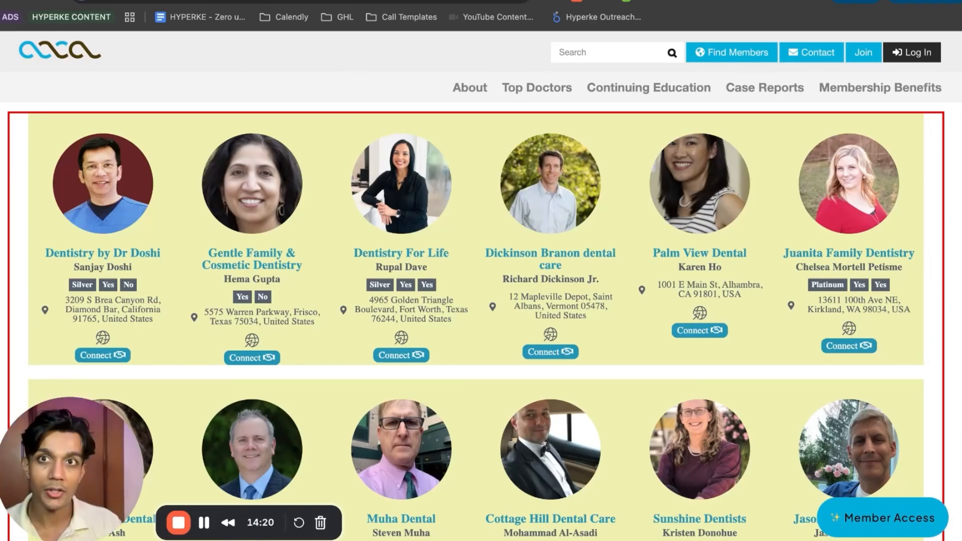
click(335, 4)
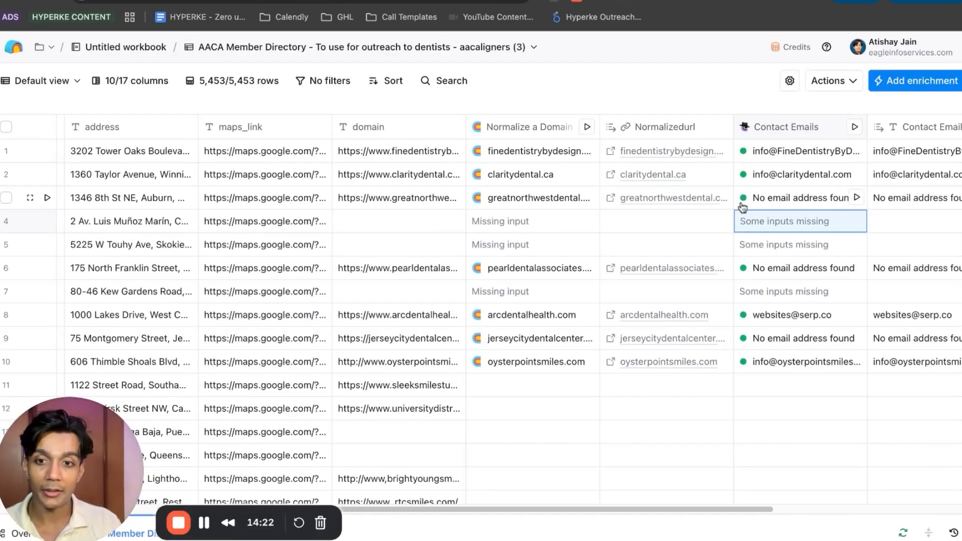